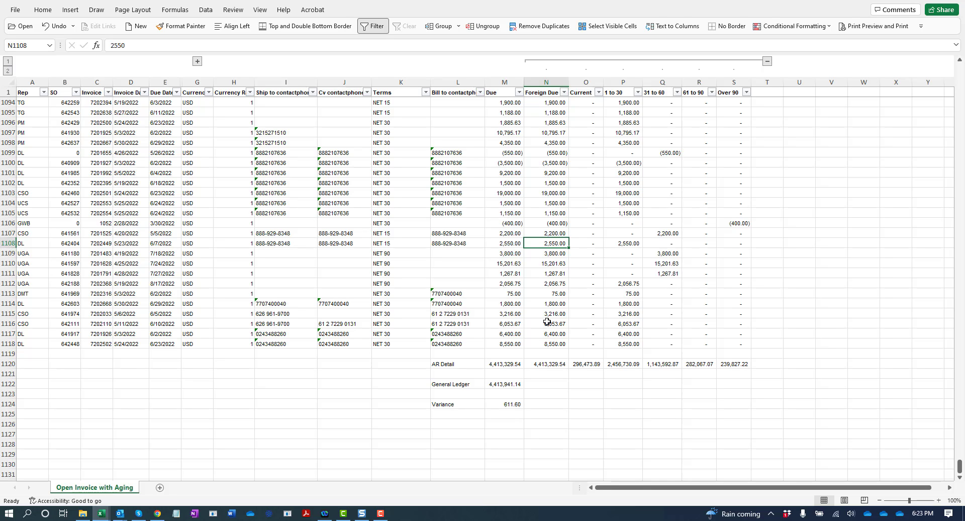
Step: Review the AR Detail total, General Ledger balance and Variance formula in column M beneath the open invoice list
click(502, 364)
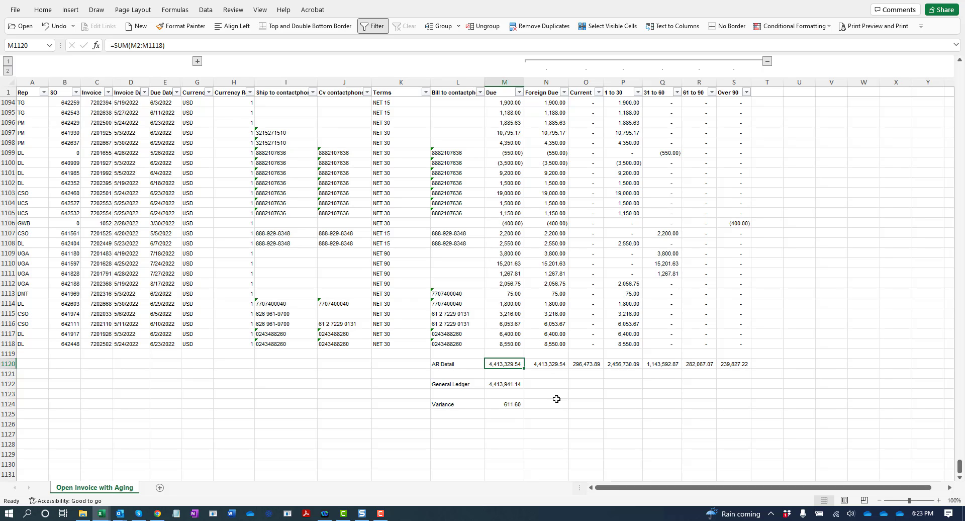
key(Down)
key(Down)
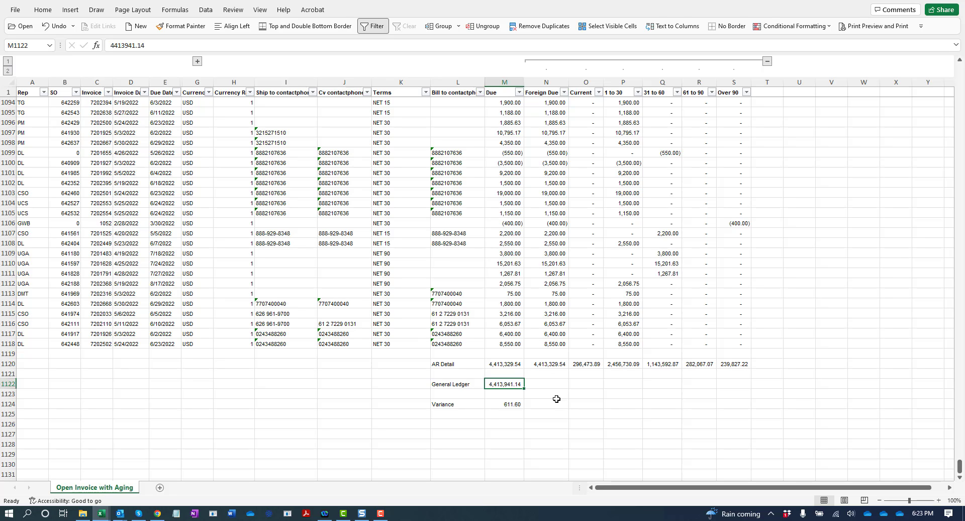
key(Up)
key(Up)
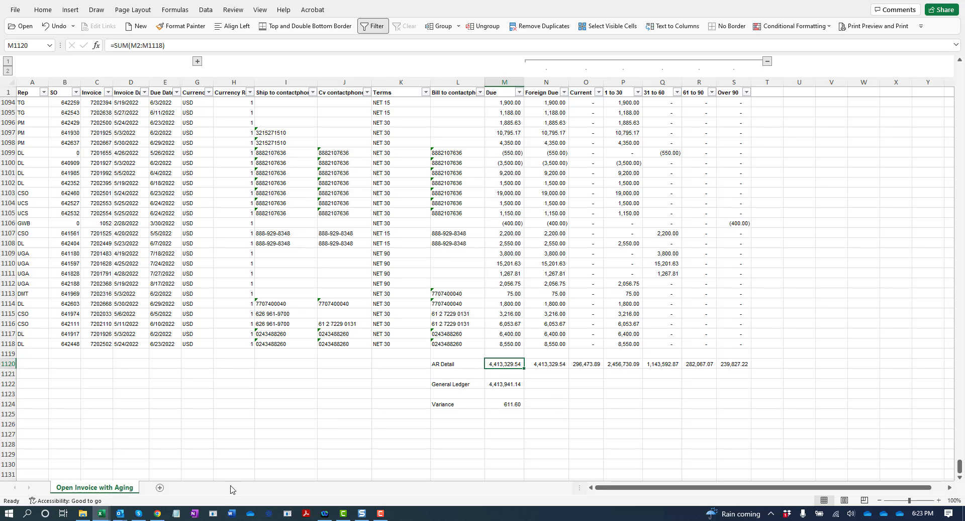
mouse_move(149, 512)
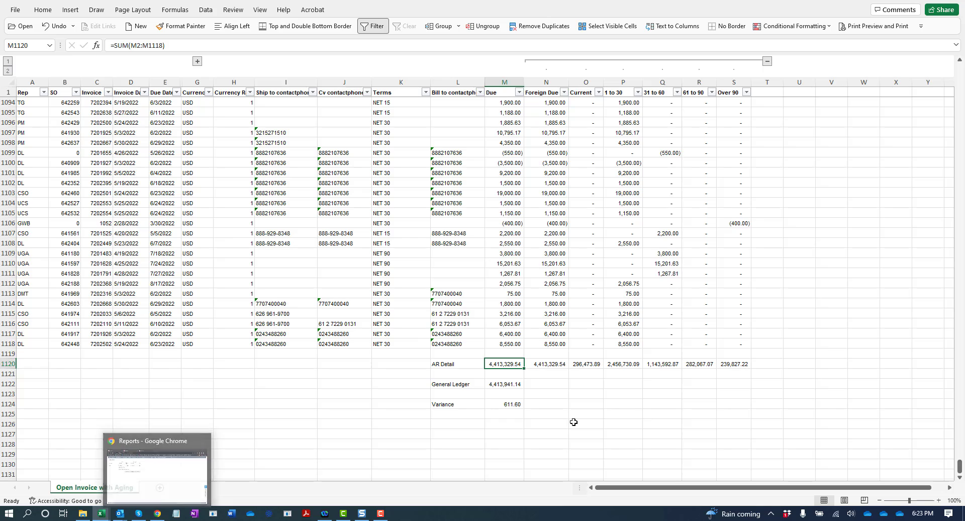
click(558, 405)
key(Up)
key(Up)
key(Left)
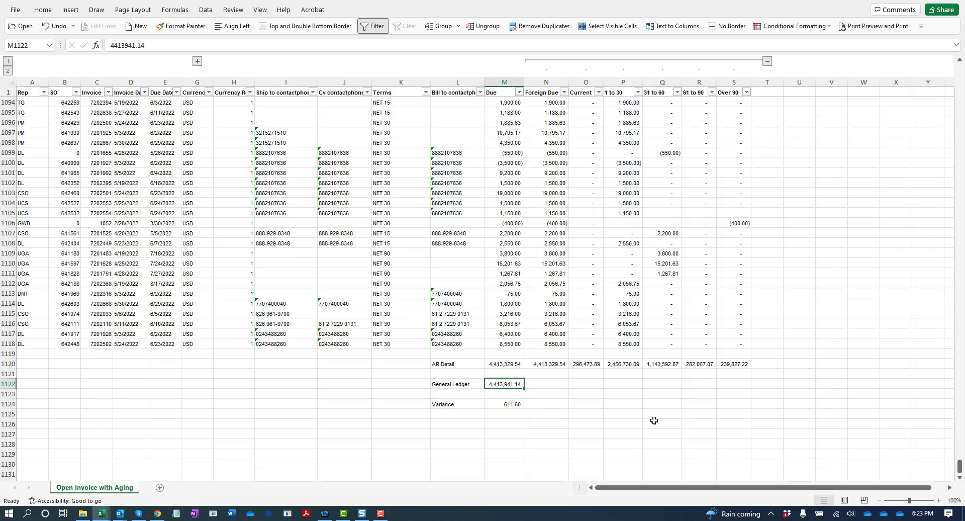
key(Down)
key(Down)
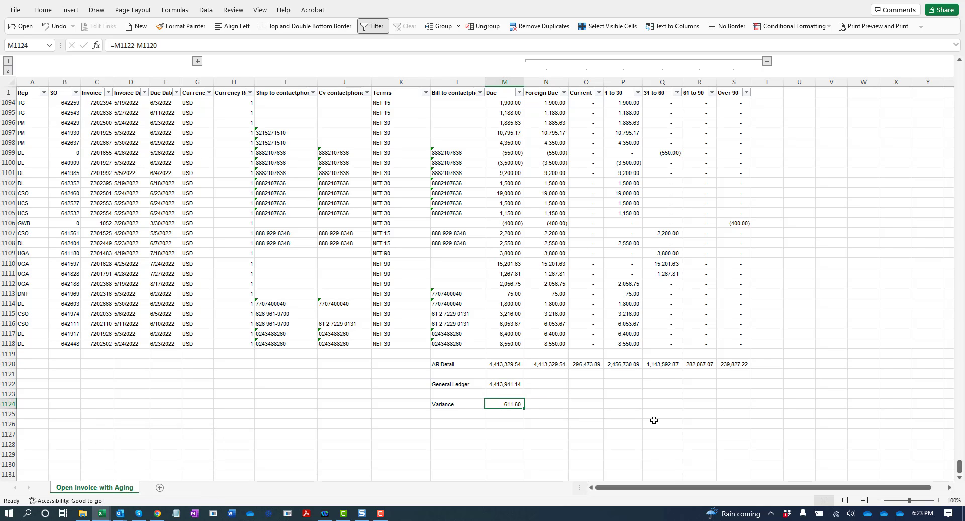
key(Up)
key(Up)
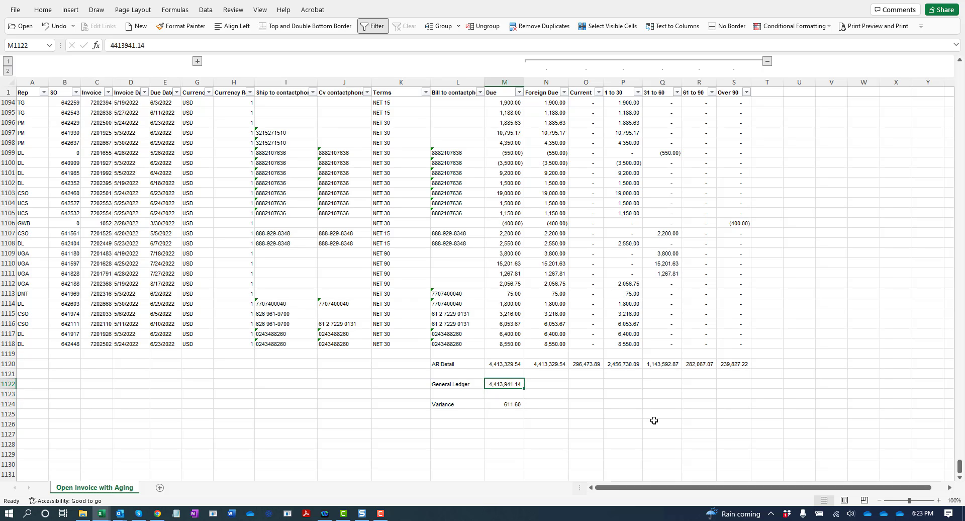
key(Down)
key(Down)
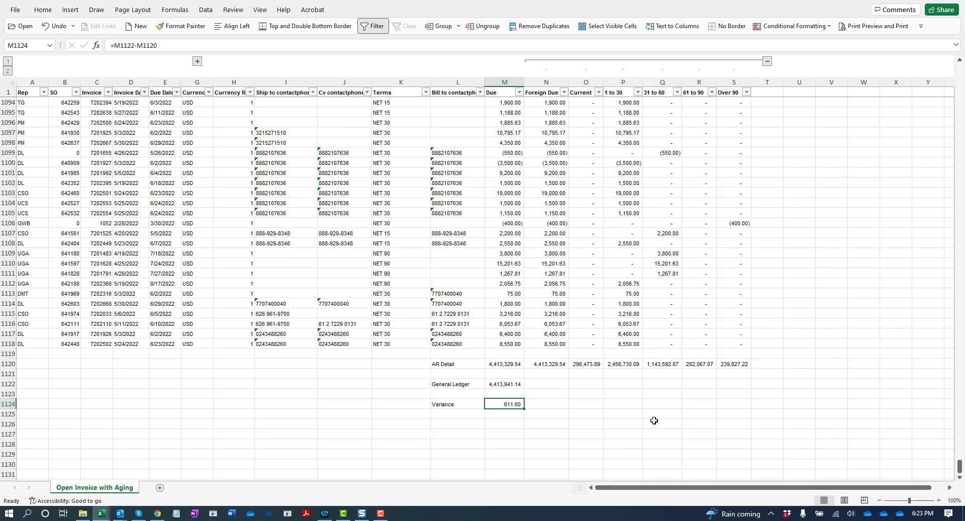
click(334, 416)
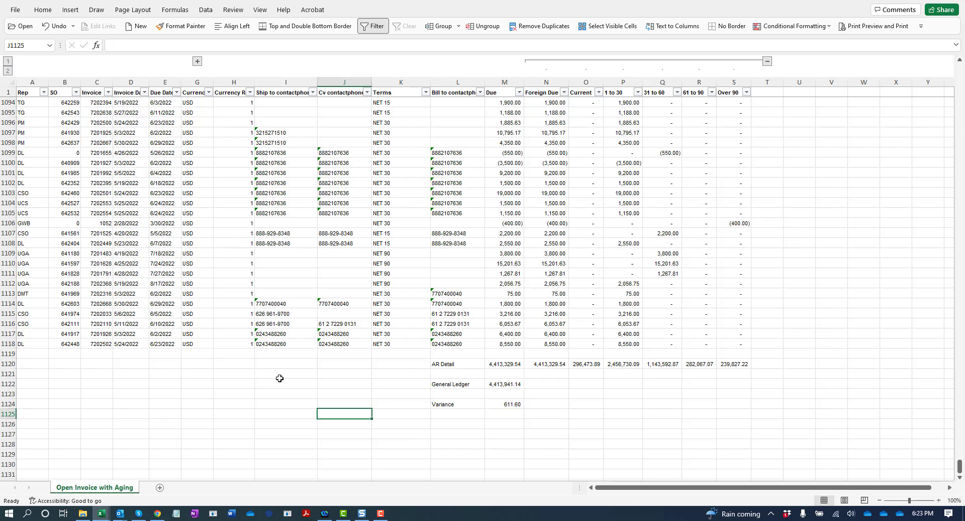
Step: Switch to IQ reseller in Chrome and open the Open Invoice with Aging report settings
mouse_move(157, 513)
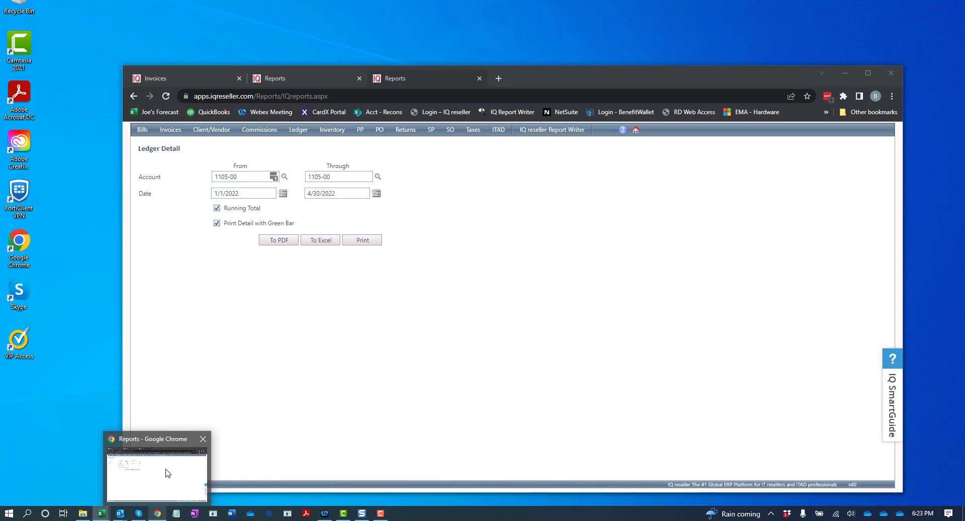
click(167, 473)
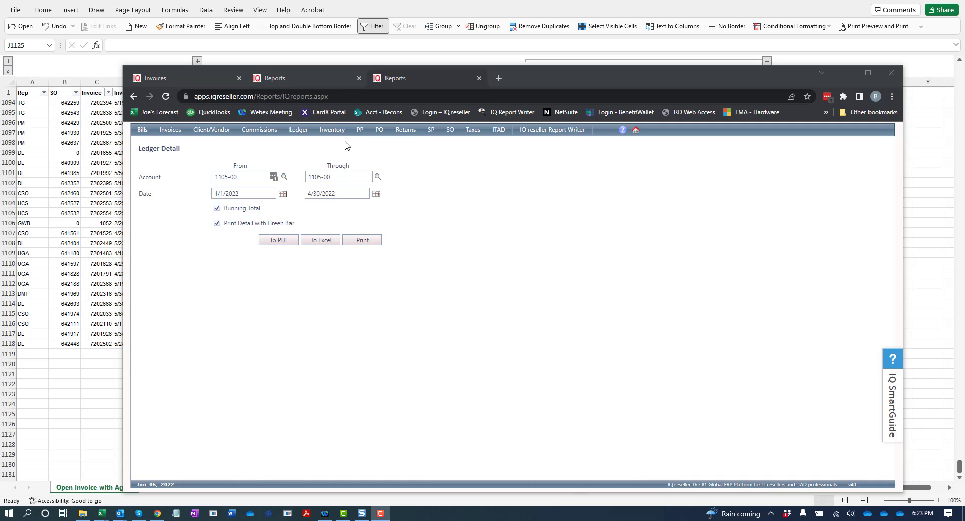
click(328, 82)
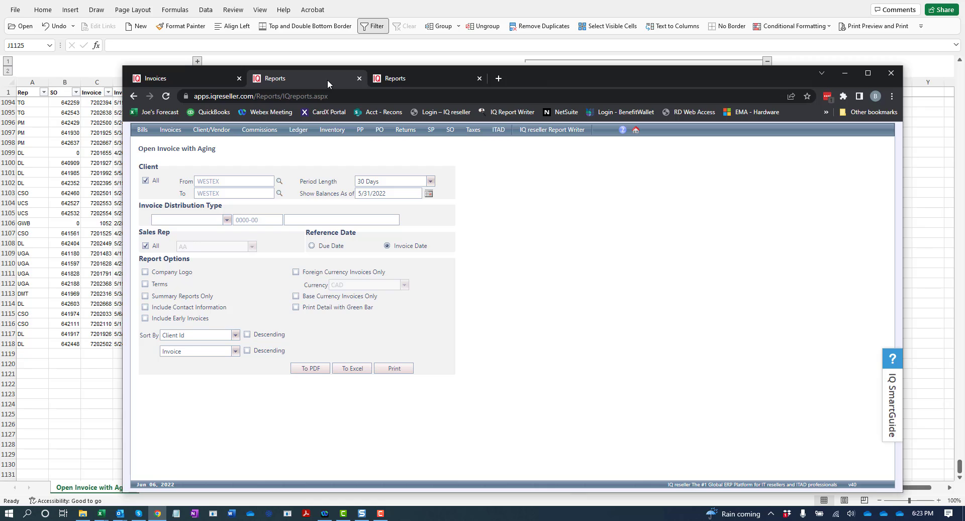
mouse_move(177, 132)
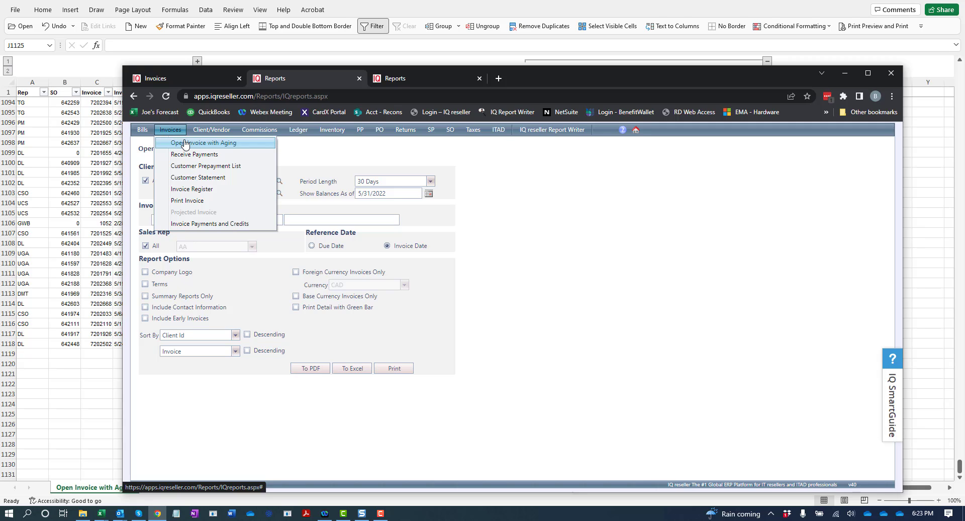
click(185, 145)
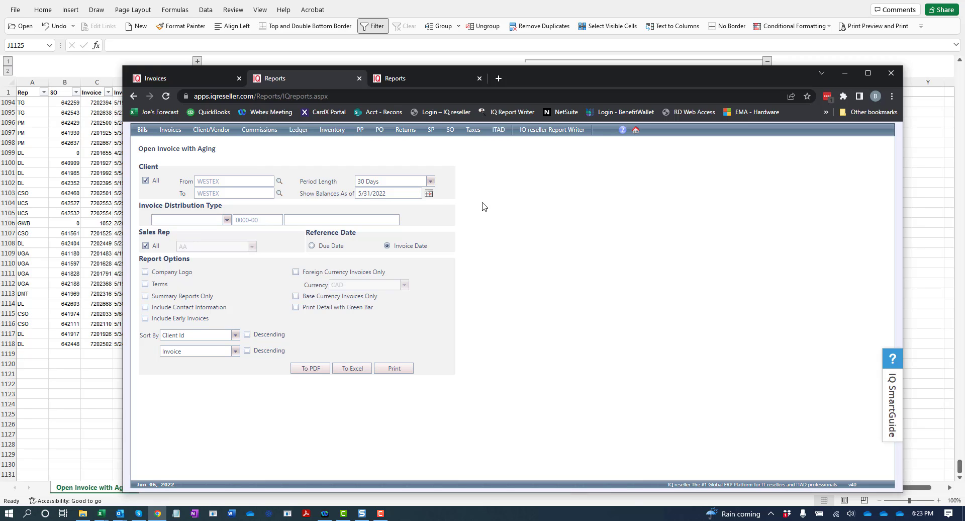
Step: Review the Ledger Detail report settings, including the account range and date range
click(430, 79)
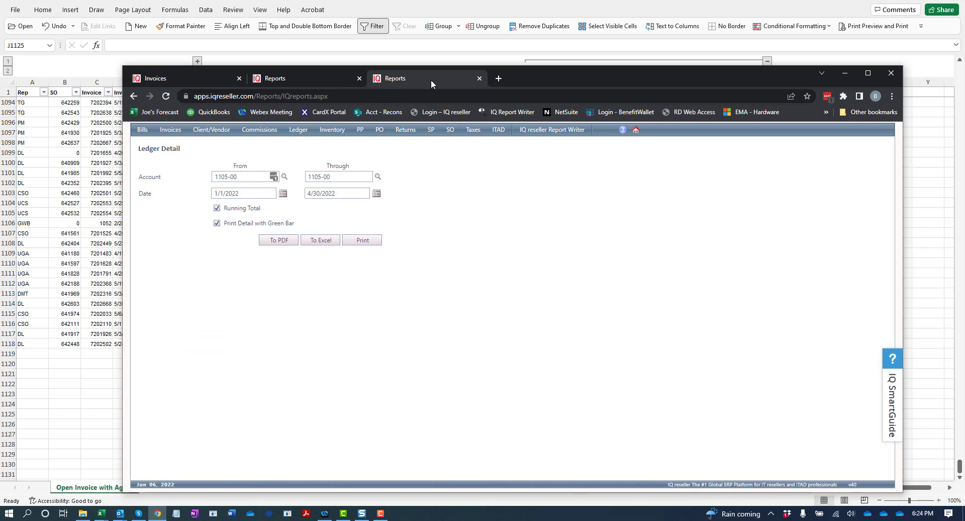
mouse_move(295, 130)
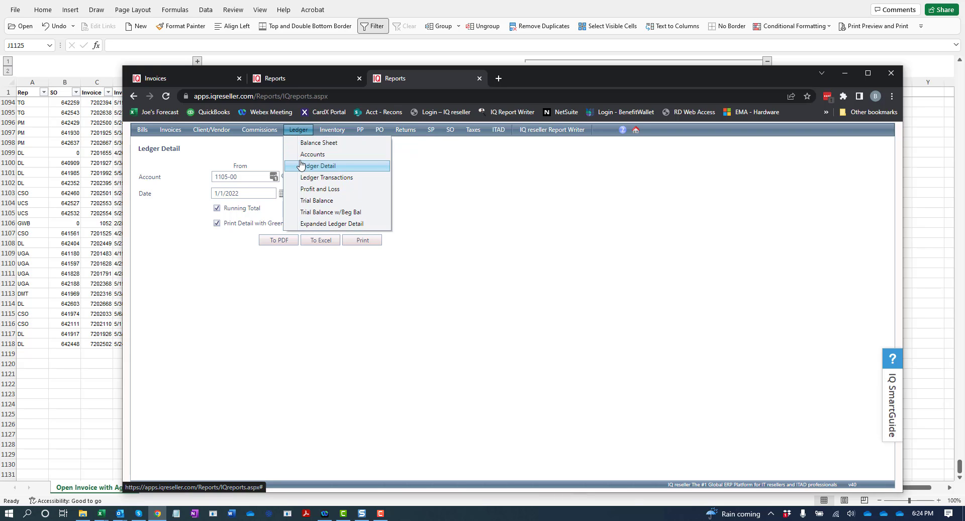
click(251, 180)
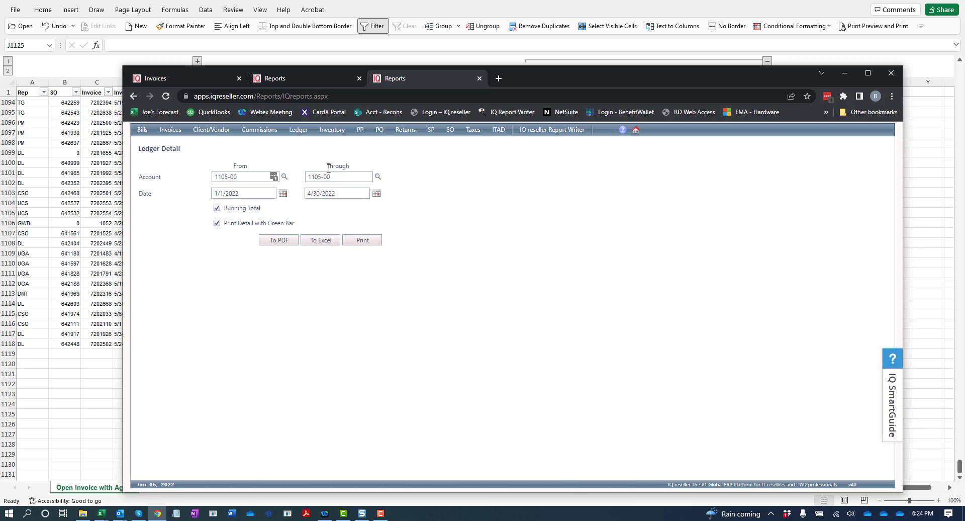
Step: Return to Excel and bring up the Data sheet of the May AR Recon Analysis workbook
click(845, 73)
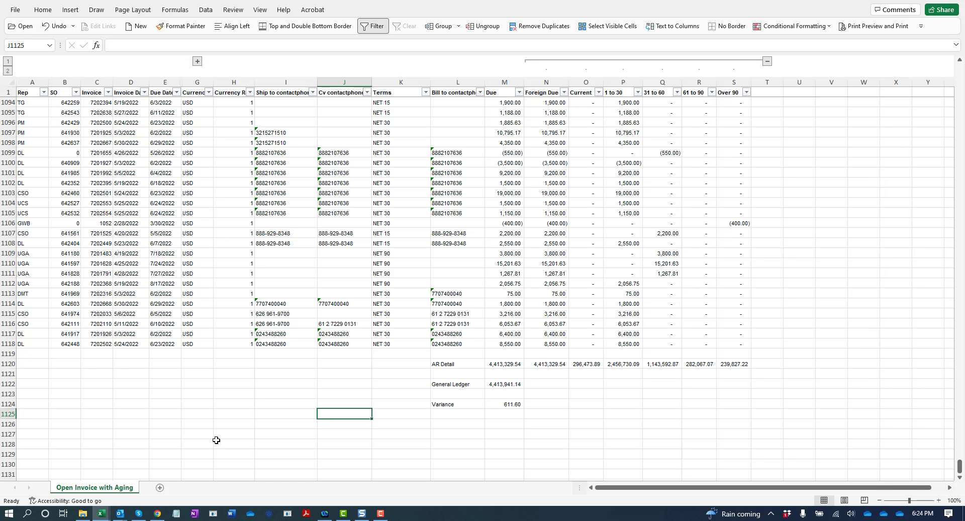
click(216, 400)
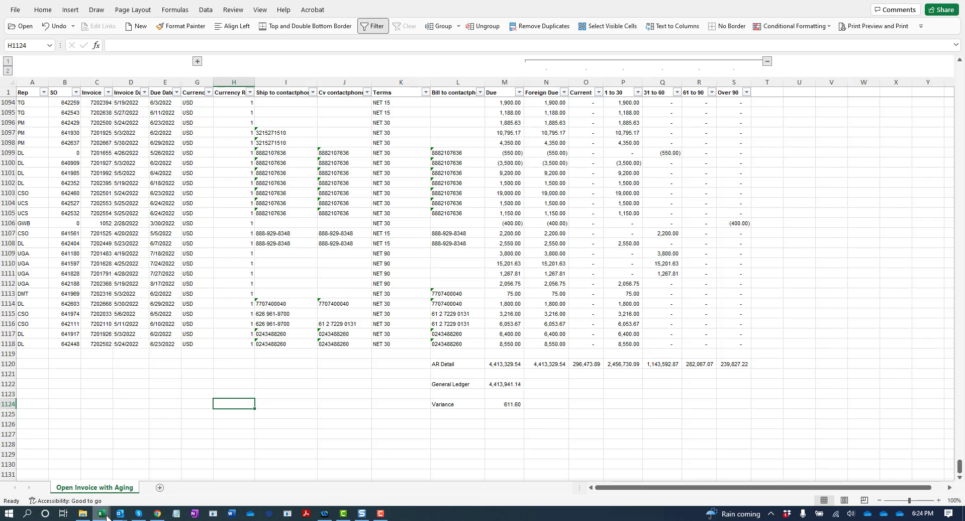
mouse_move(103, 516)
click(161, 470)
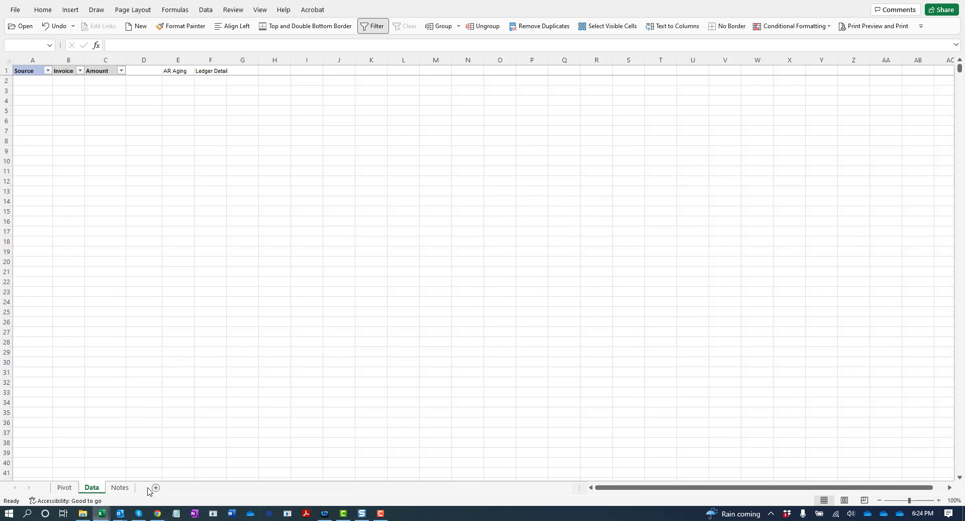
click(204, 255)
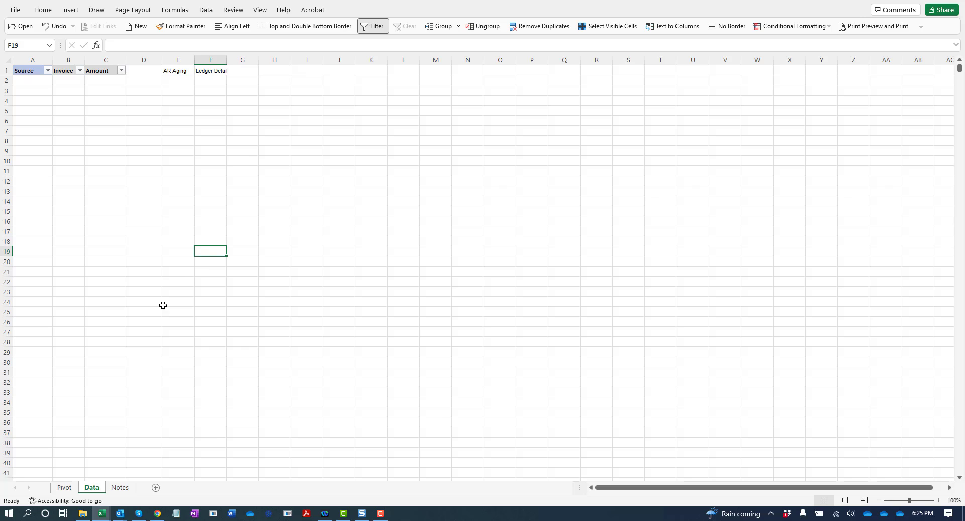
Step: Refresh the Accounts Receivable Variance Analysis pivot table on the Pivot sheet
click(73, 486)
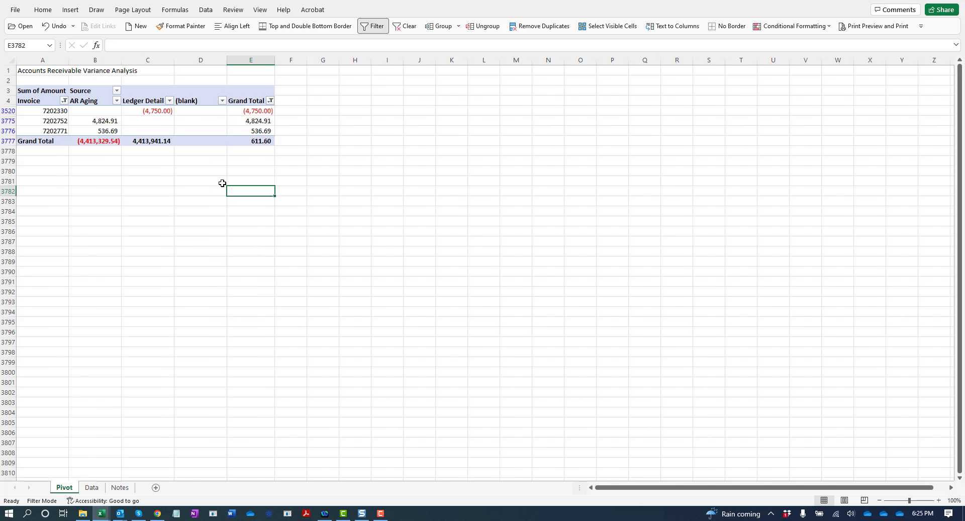
right_click(255, 120)
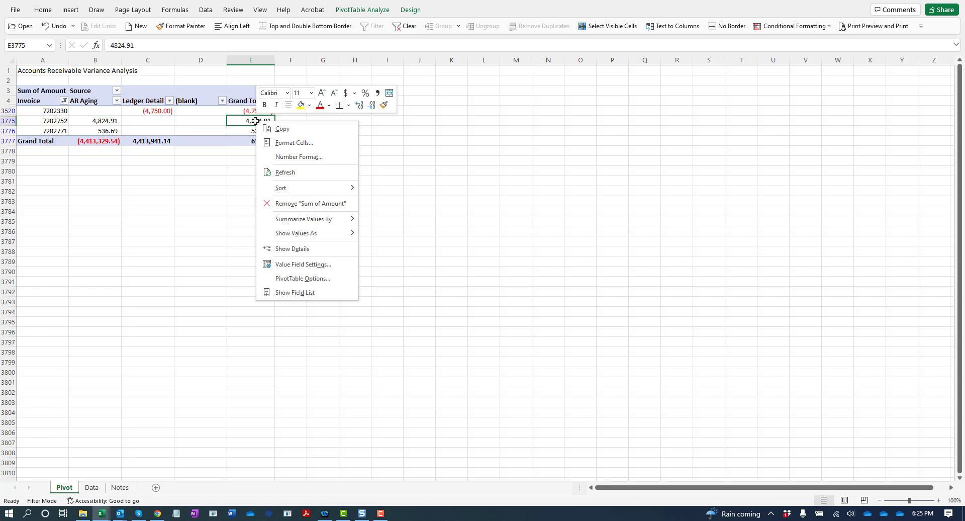
click(286, 173)
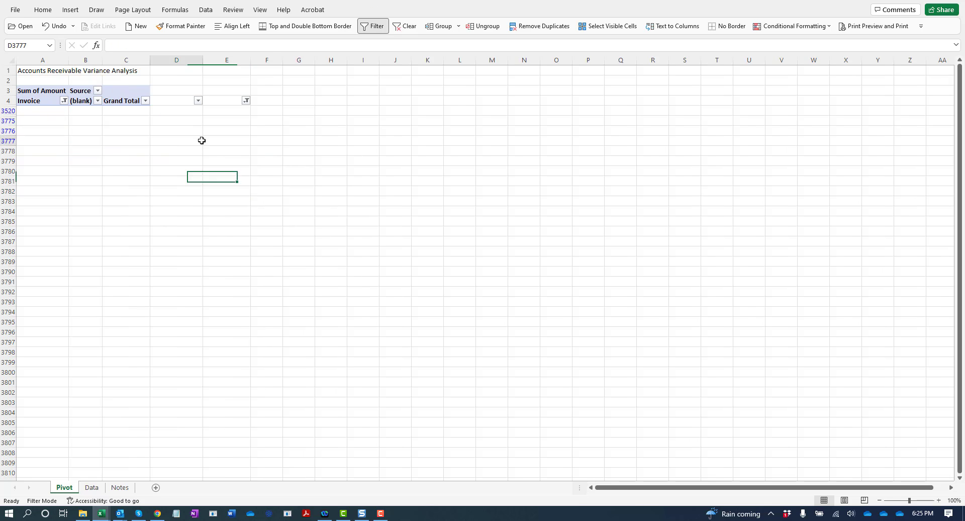
Step: Clear the filters on the Invoice column and on column E of the Pivot sheet
click(163, 174)
click(64, 101)
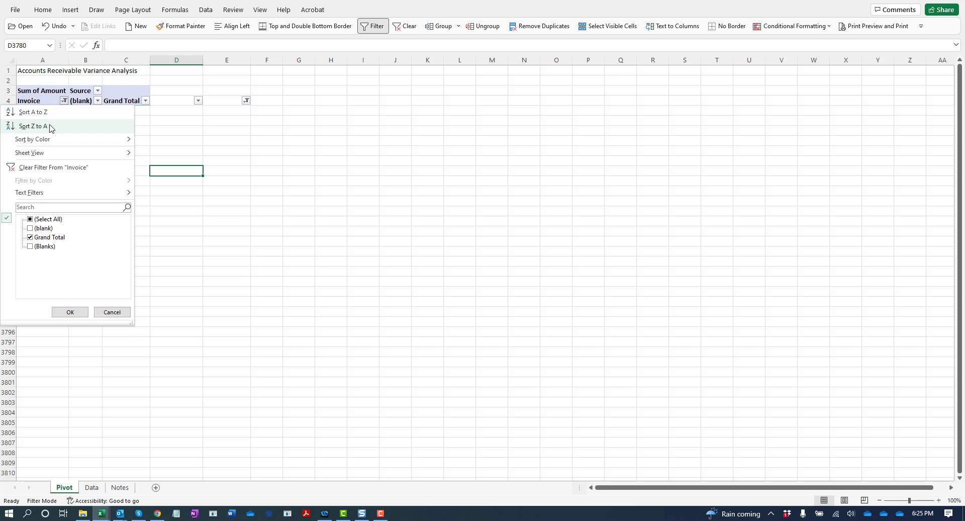
click(43, 169)
click(256, 152)
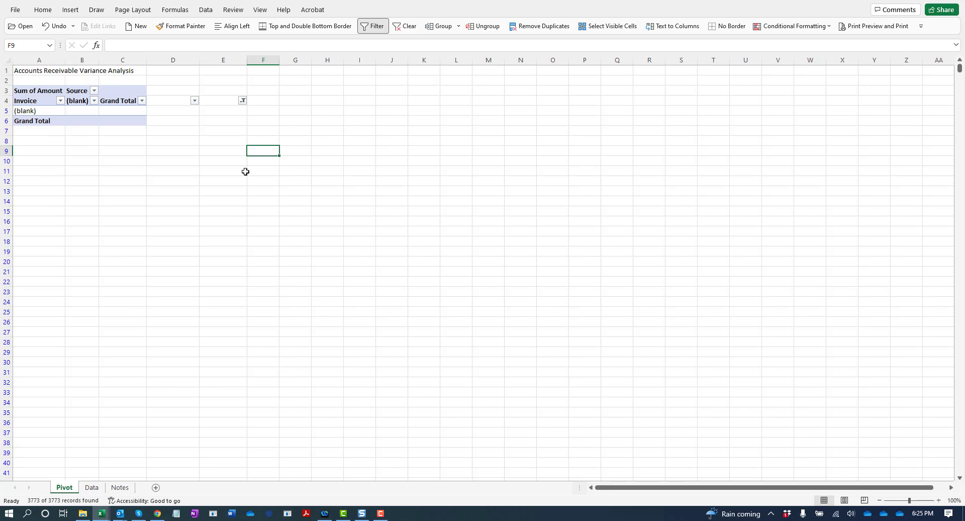
click(237, 201)
click(242, 100)
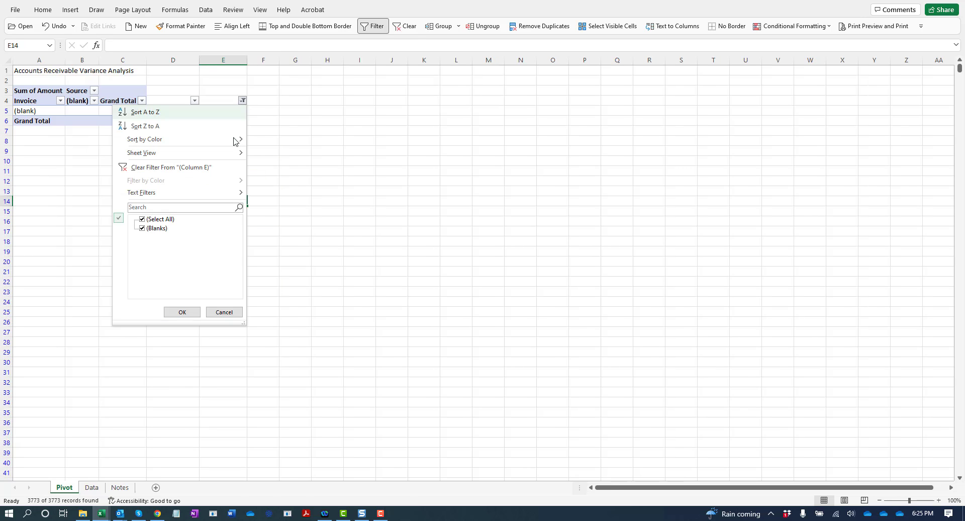
click(169, 171)
click(403, 162)
click(236, 217)
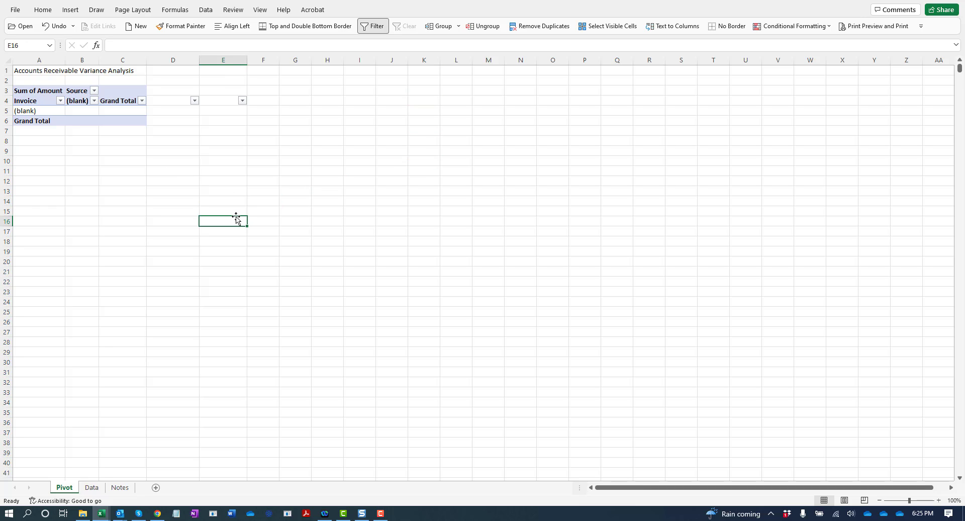
Step: Bring up the Data sheet, check its Source, Invoice and Amount headers, and select the first empty Invoice cell, B2
click(92, 487)
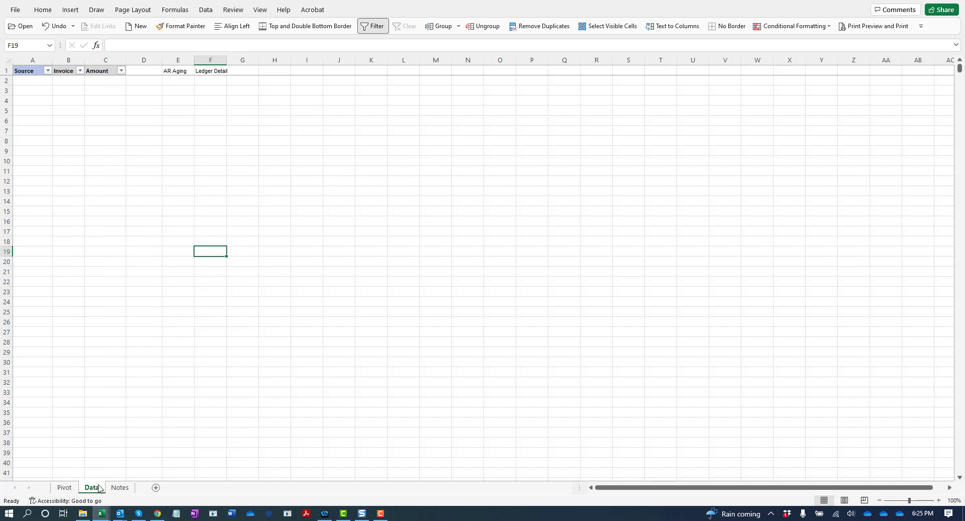
click(35, 80)
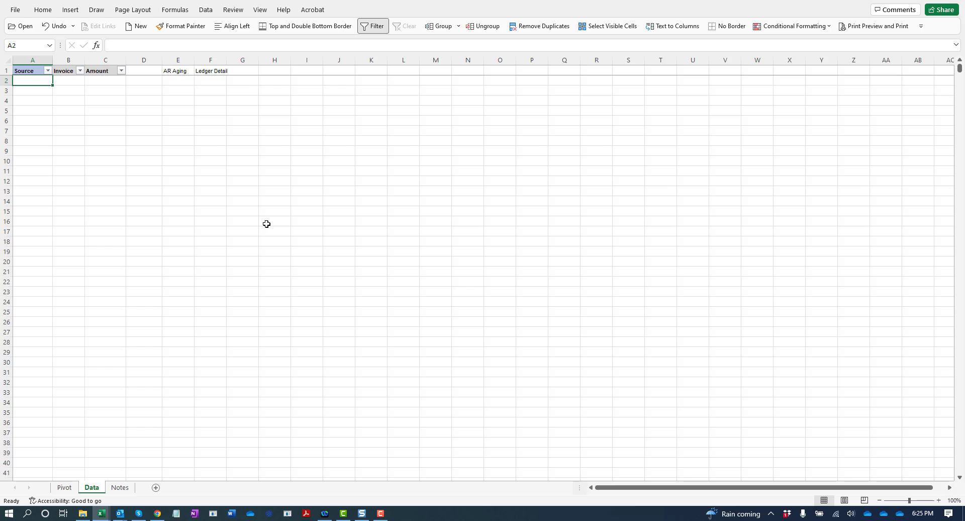
key(Up)
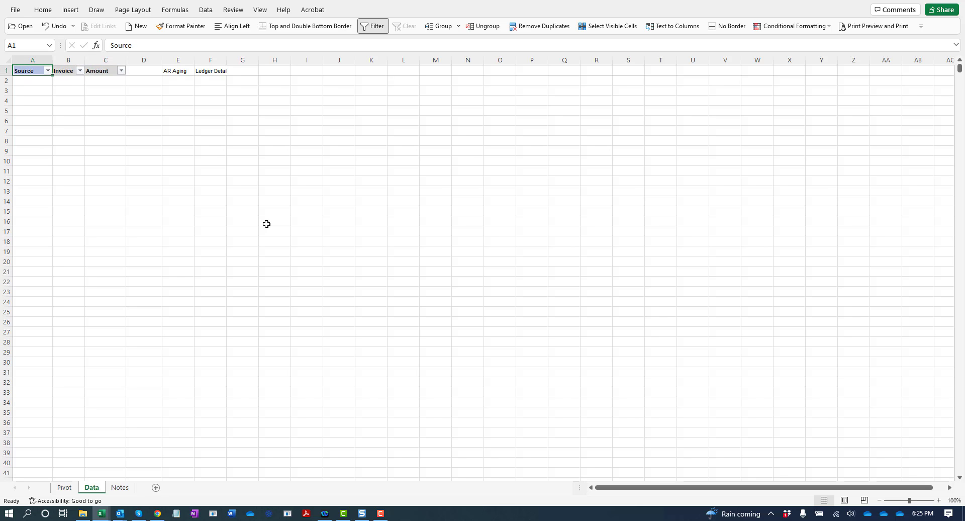
key(Right)
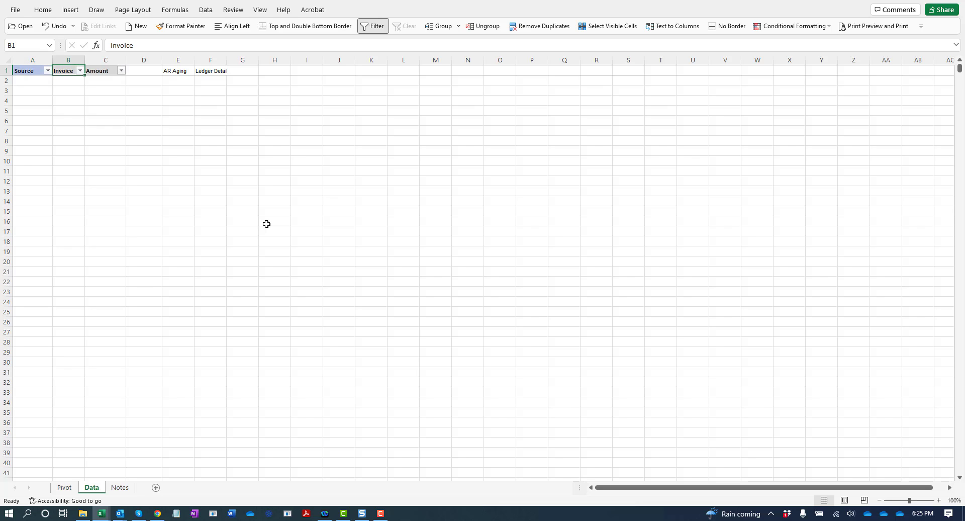
key(Right)
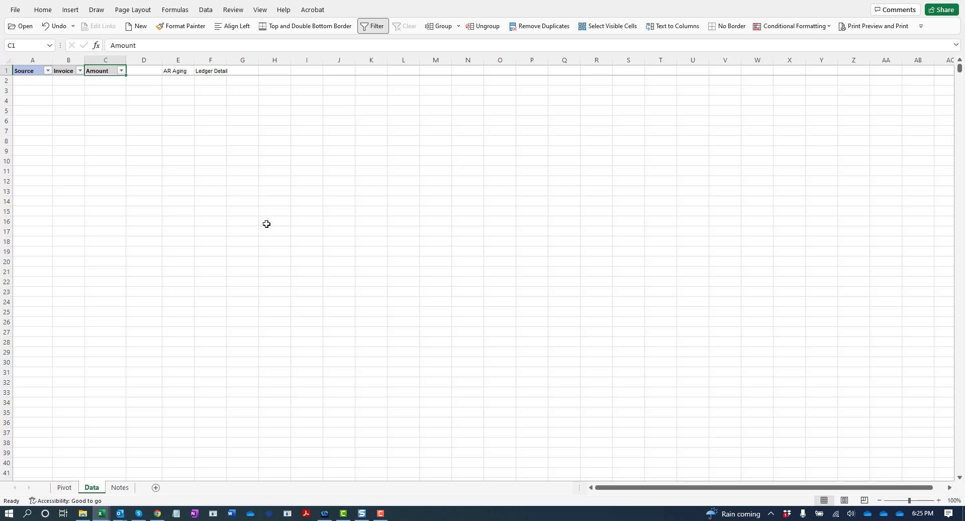
key(Left)
key(Down)
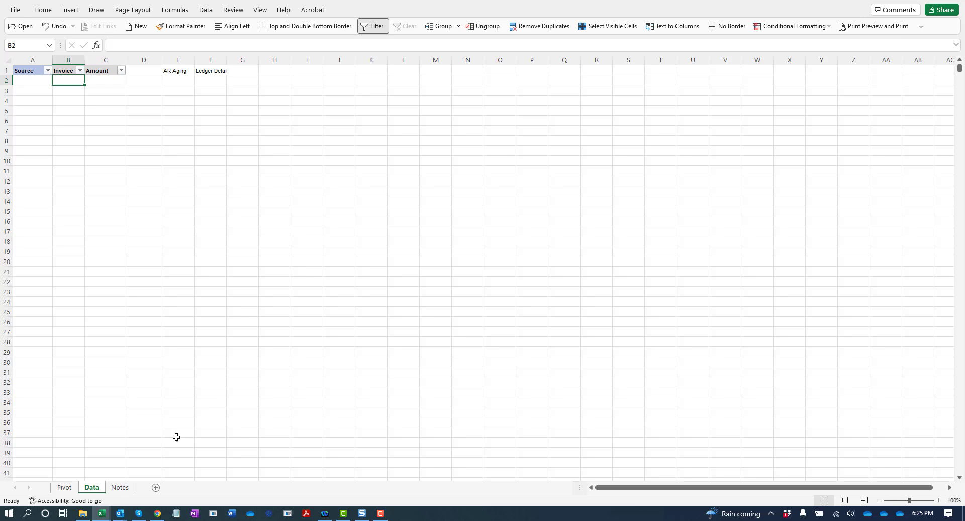
Step: Switch to the Open Invoice with Aging May workbook and copy all invoice numbers from its Invoice column
mouse_move(100, 518)
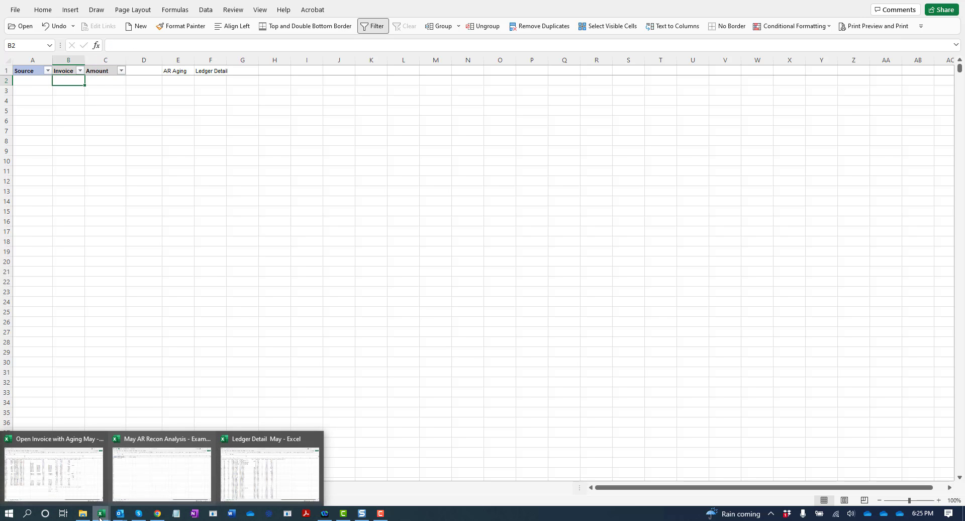
click(82, 486)
click(537, 206)
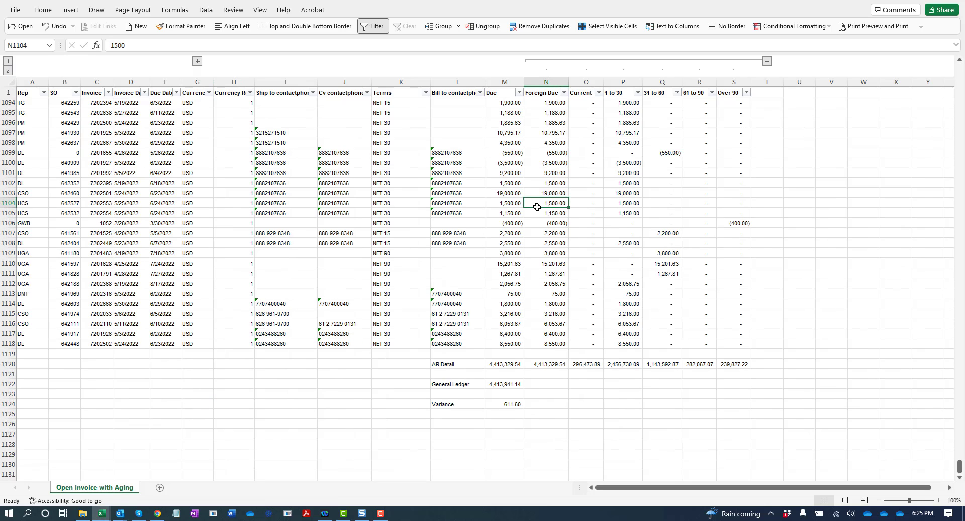
key(ctrl+Home)
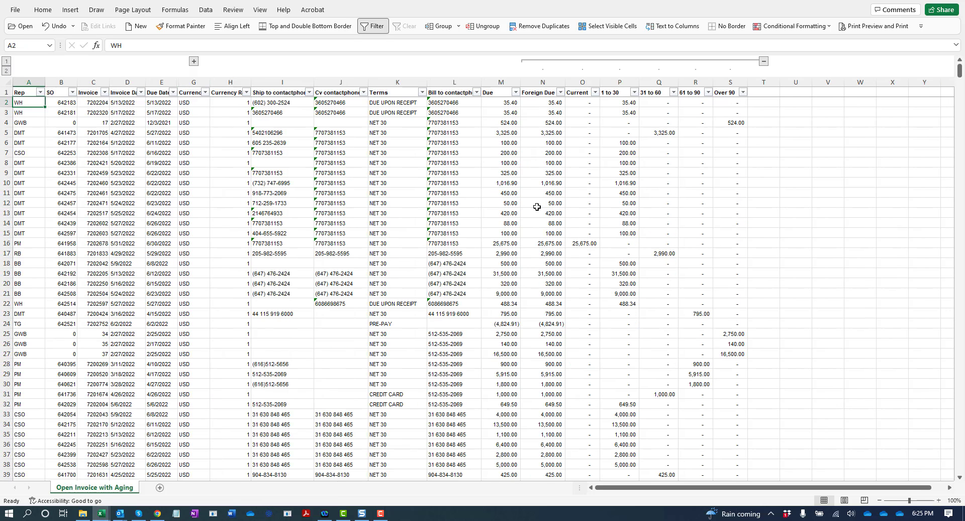
key(Right)
key(Right)
key(ctrl+shift+Down)
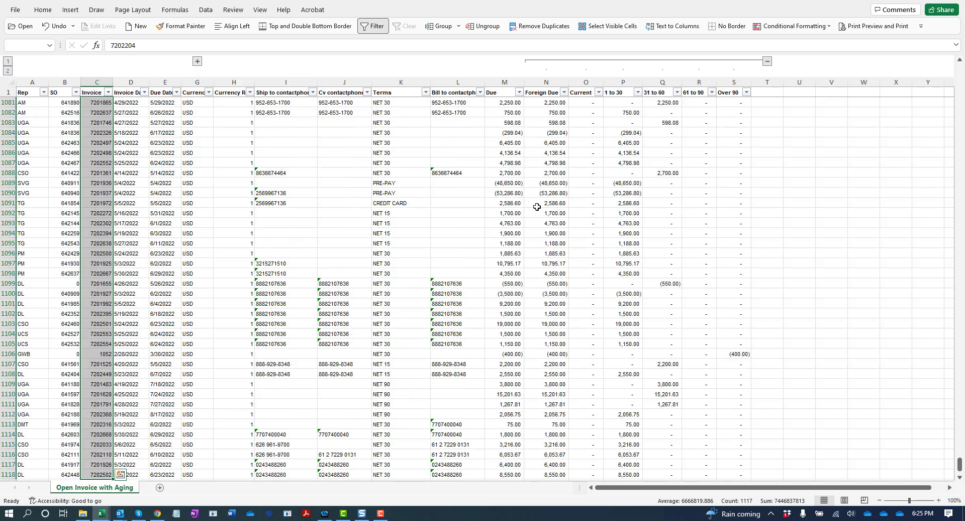
key(ctrl+c)
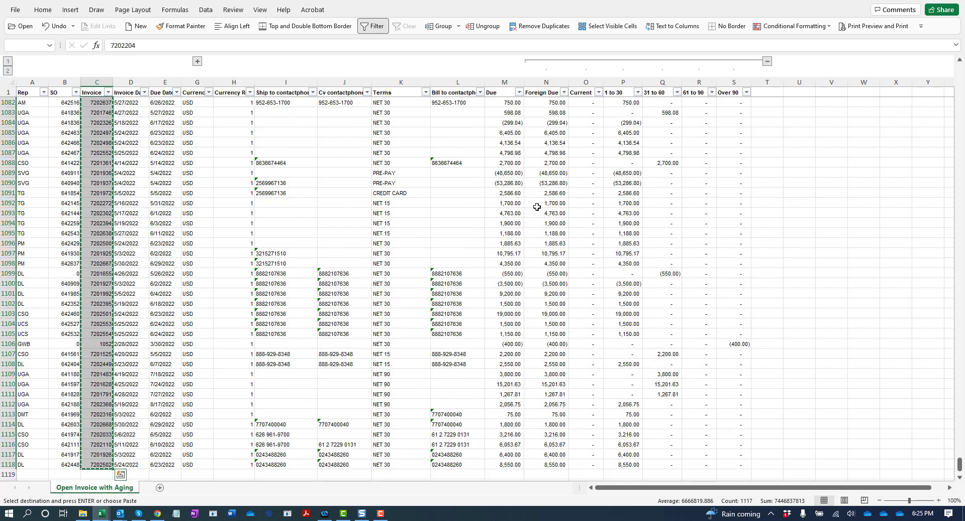
Step: Paste the copied aging invoice numbers as values into the Data sheet's Invoice column, starting at B2
key(alt+Tab)
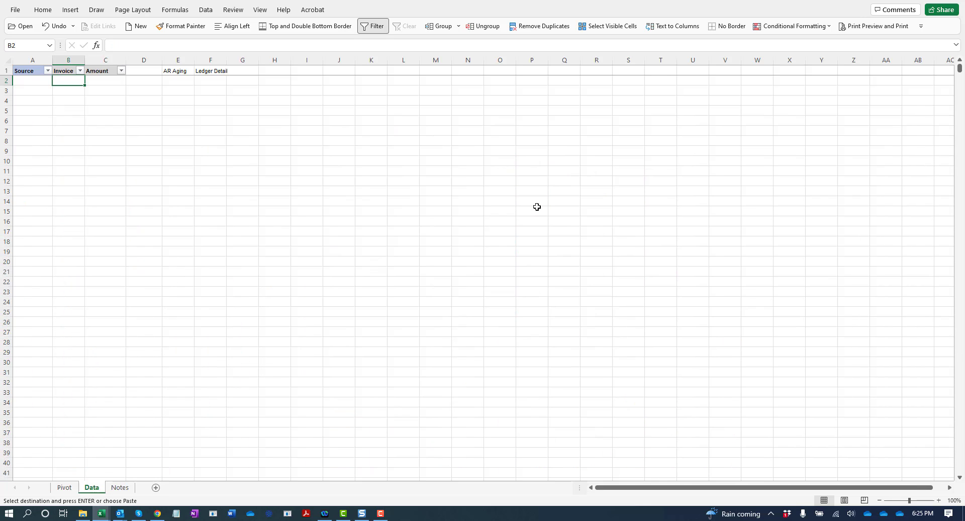
key(alt+e)
key(s)
key(v)
key(Return)
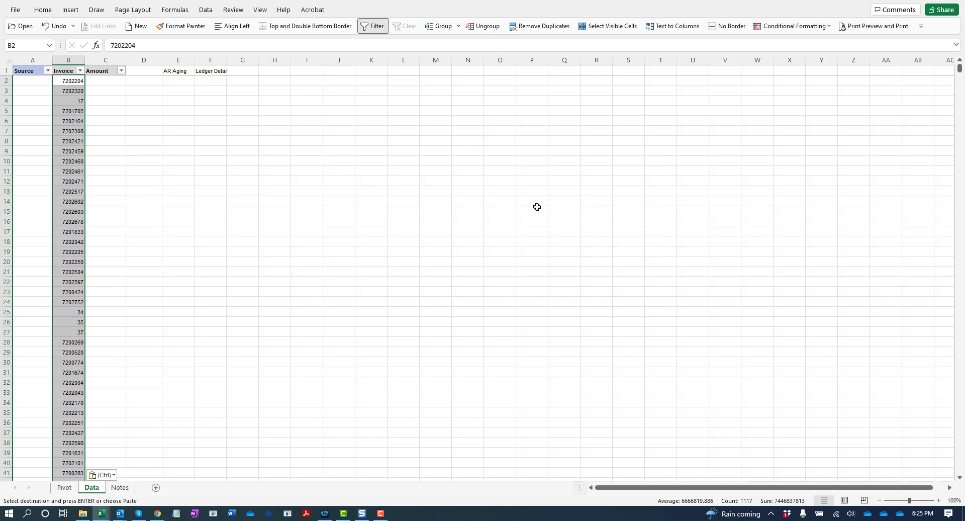
Step: In the Open Invoice with Aging May workbook, collapse the grouped columns after Due and copy all amounts in the Due column
key(Right)
key(alt+Tab)
key(Escape)
key(ctrl+Up)
key(Down)
key(Right)
key(Right)
key(Right)
key(Right)
key(Right)
key(Right)
key(Right)
key(Right)
key(Right)
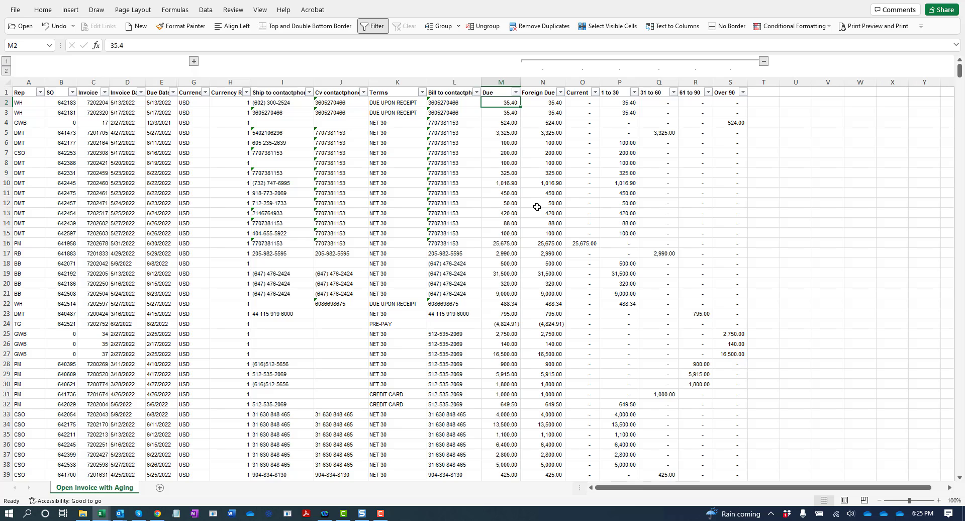
click(766, 61)
key(ctrl+shift+Down)
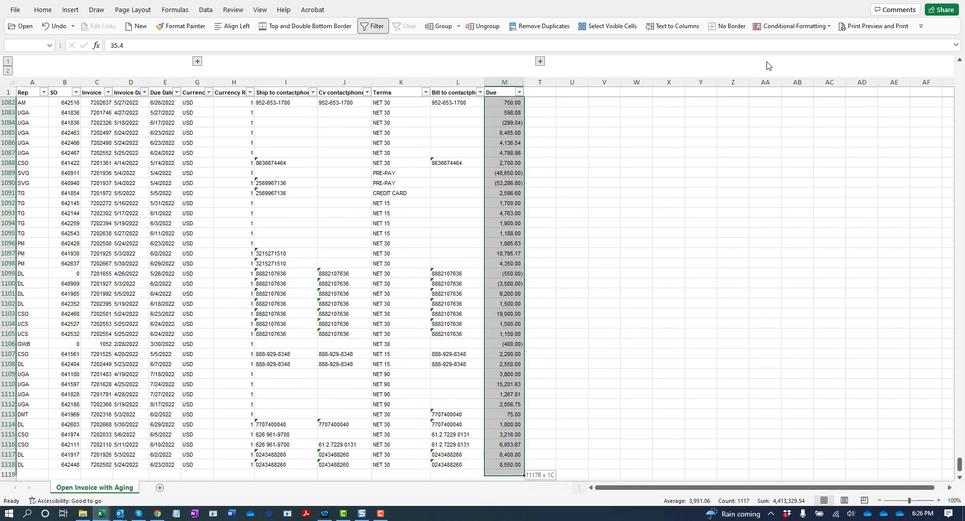
key(ctrl+c)
Step: Paste the copied due amounts as values into the Data sheet's Amount column, starting at C2
key(alt+Tab)
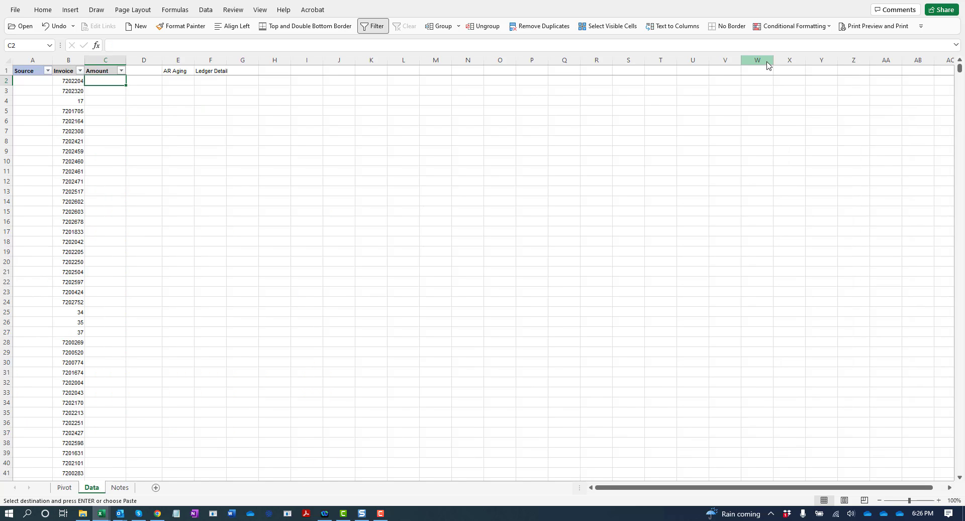
key(ctrl+alt+v)
key(v)
key(Return)
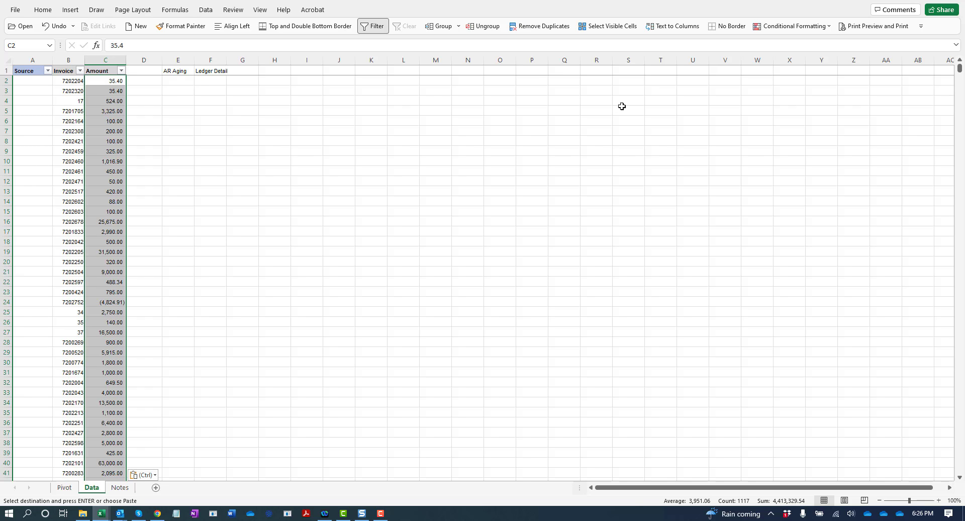
Step: Compare the sum of the Data sheet's Amount column with the AR Detail total in the Open Invoice with Aging May workbook
click(105, 60)
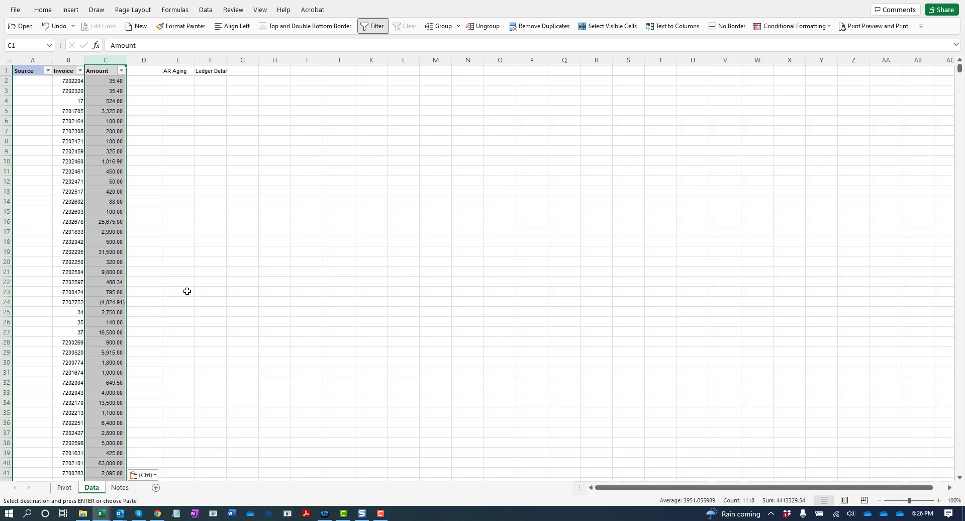
key(ctrl+Tab)
key(Escape)
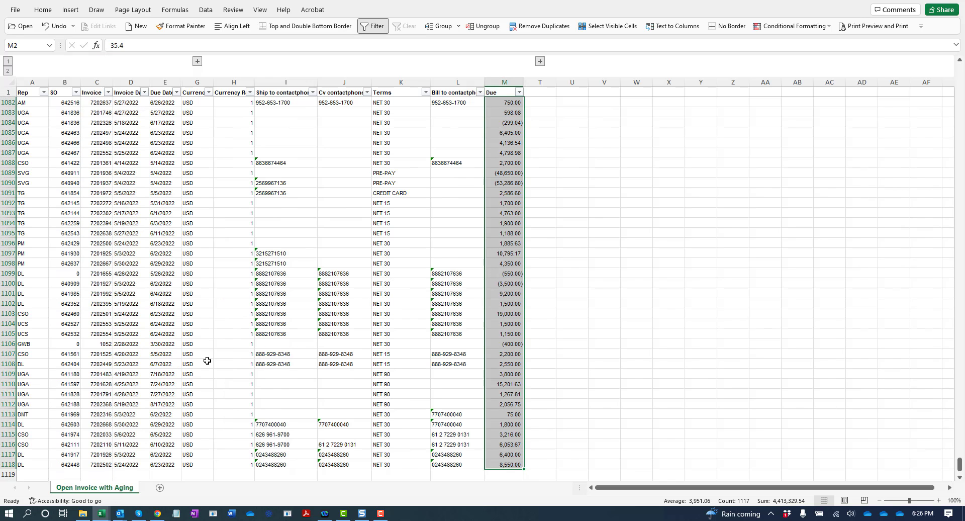
scroll(358, 341, down, 7)
click(506, 273)
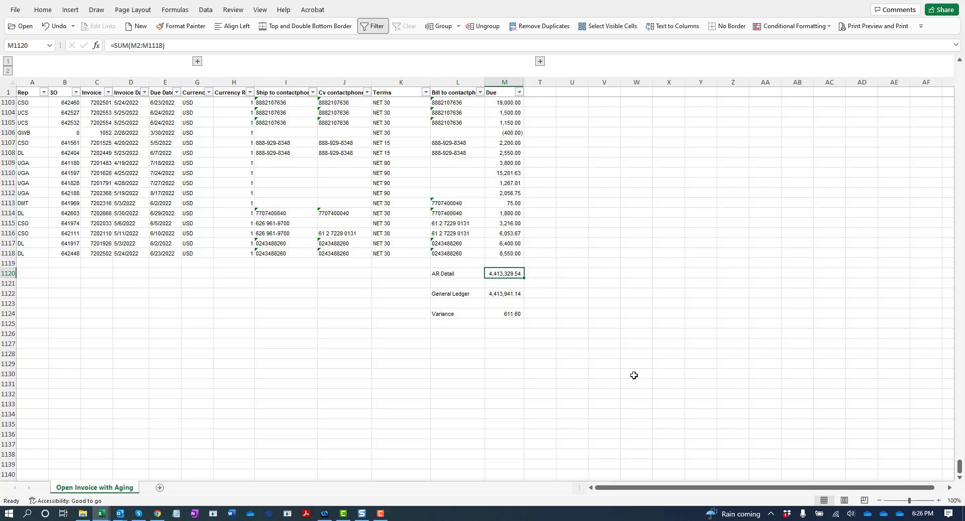
Step: Back on the Data sheet, copy the AR Aging label from E1 into the first Source cell, A2
key(alt+Tab)
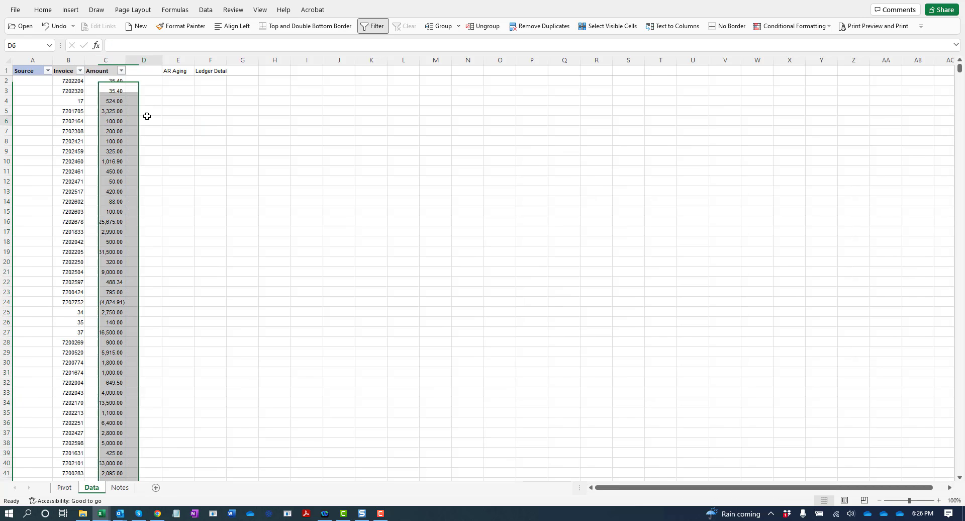
click(178, 101)
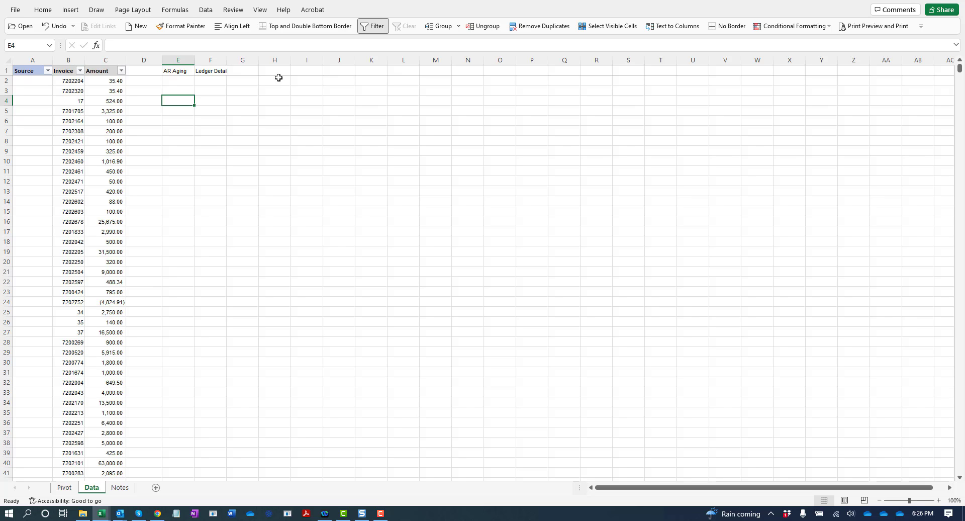
key(Up)
key(Up)
key(Up)
key(ctrl+c)
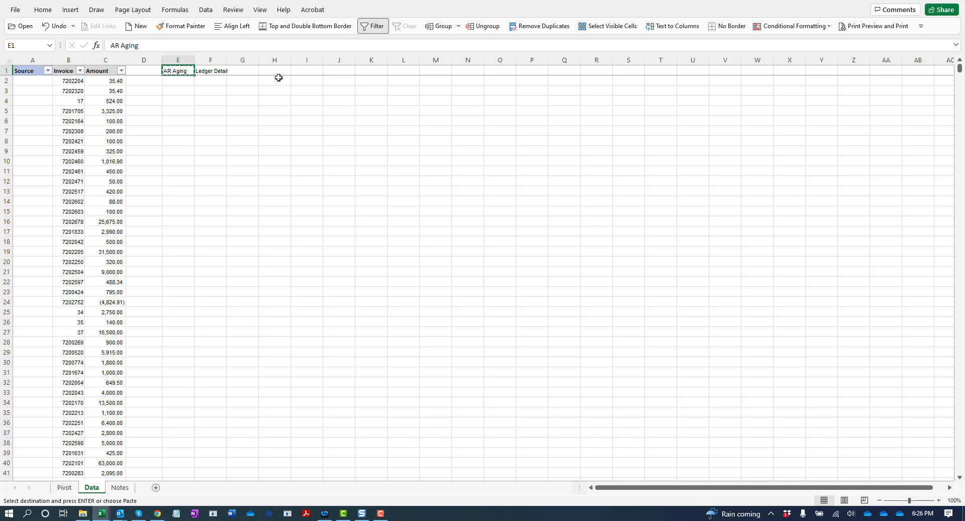
key(Left)
key(Left)
key(Left)
key(Left)
key(Down)
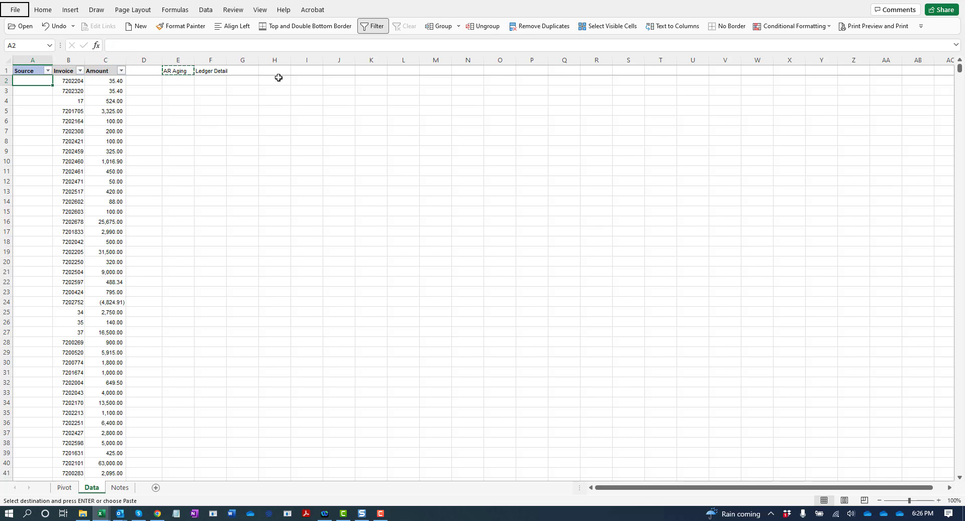
key(ctrl+alt+v)
key(Return)
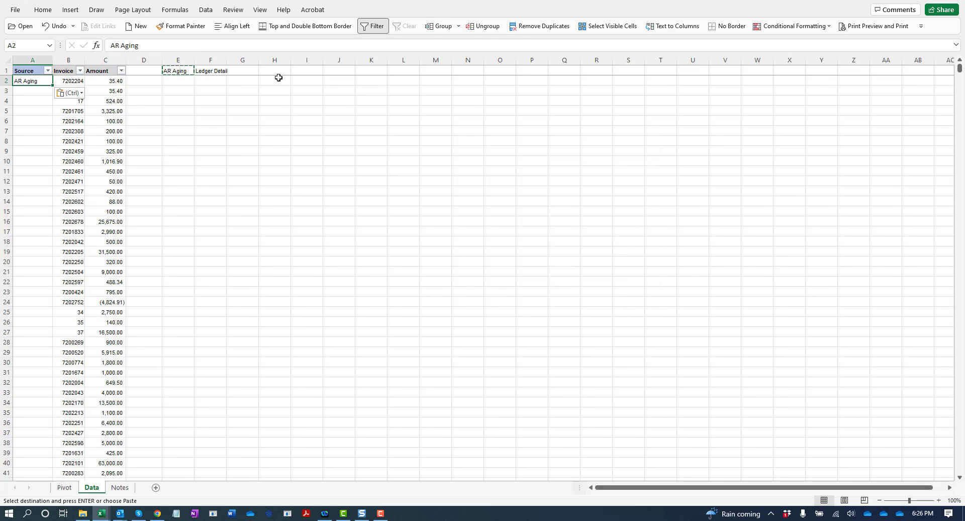
Step: Fill the AR Aging label down the Source column to row 1118, beside every pasted aging invoice
key(ctrl+c)
key(Right)
key(Down)
key(ctrl+Down)
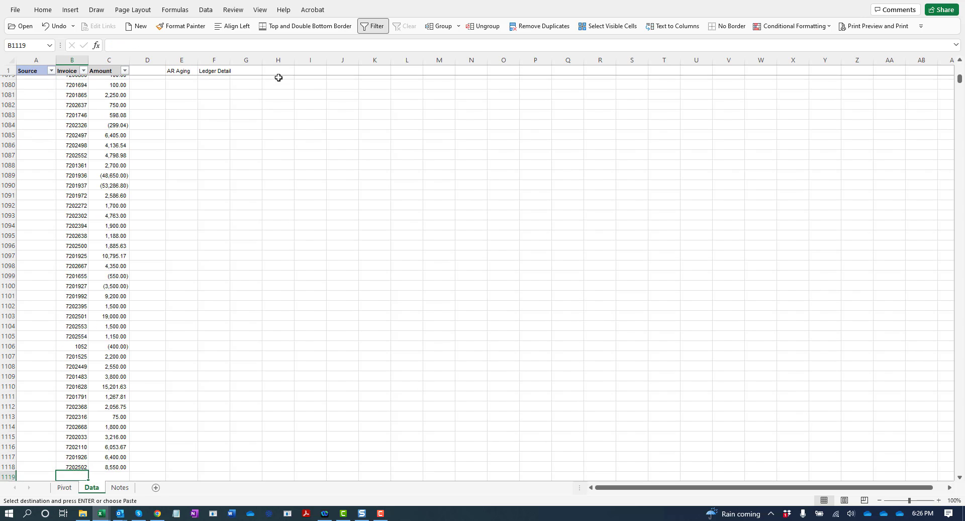
key(Left)
key(ctrl+shift+Up)
key(Return)
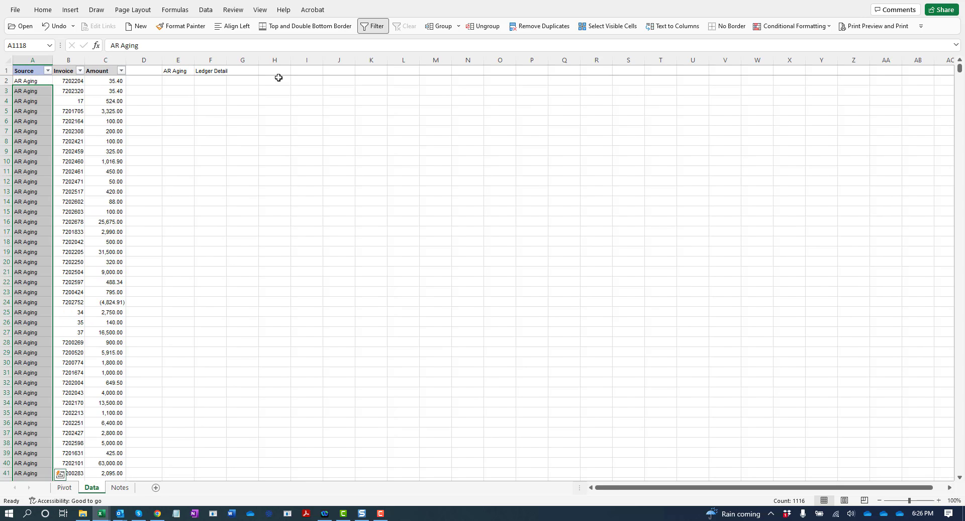
Step: Select B1120 below the aging data as the paste destination, and copy all invoice numbers from the Ledger Detail May workbook
key(Down)
key(Down)
key(Right)
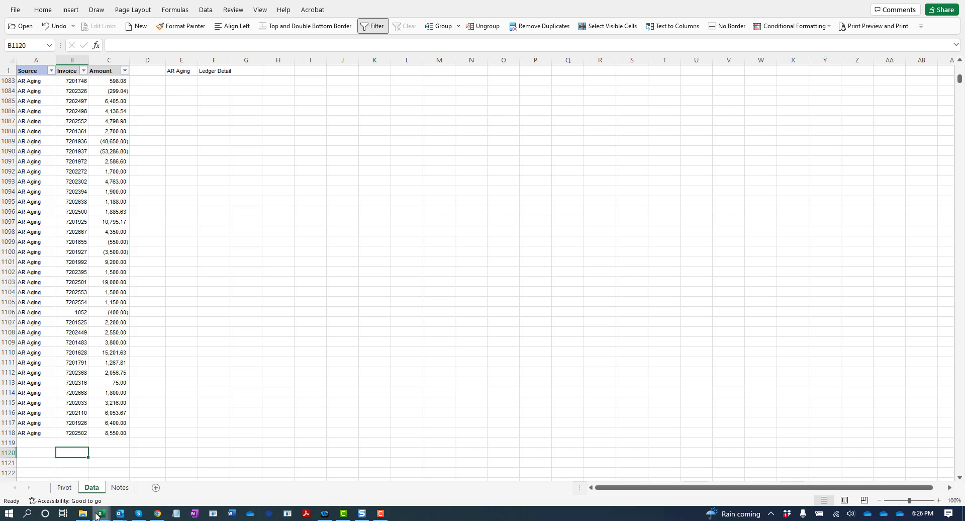
mouse_move(97, 515)
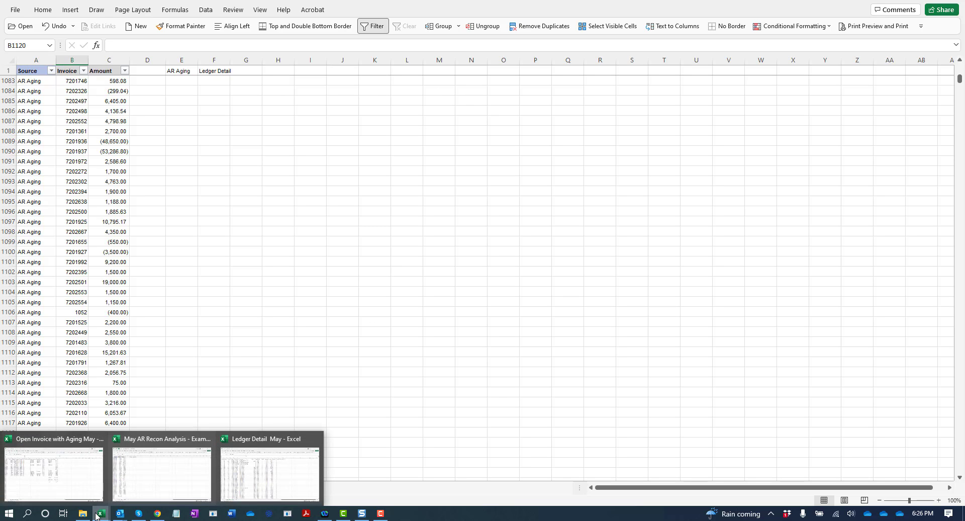
click(279, 480)
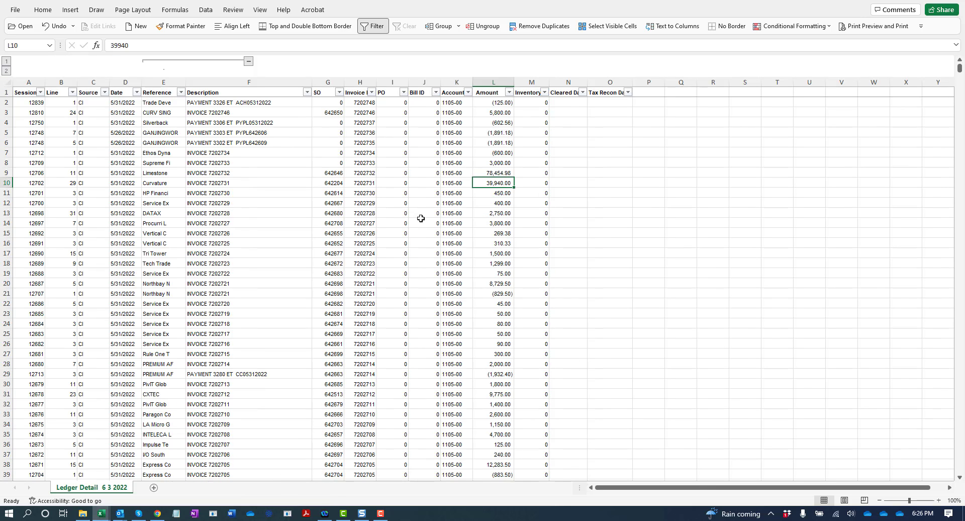
key(ctrl+Home)
key(Right)
key(Right)
key(Right)
key(Right)
key(Right)
key(Right)
key(Right)
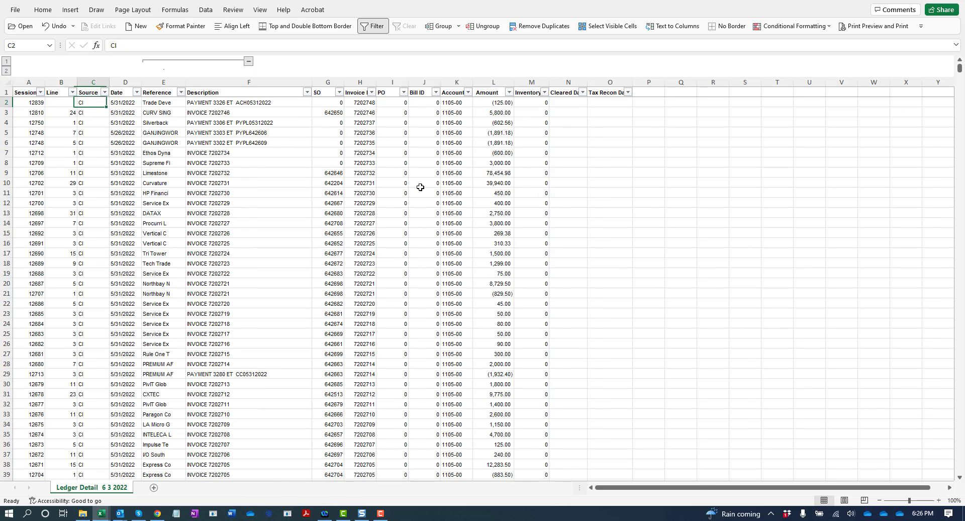
key(ctrl+shift+Down)
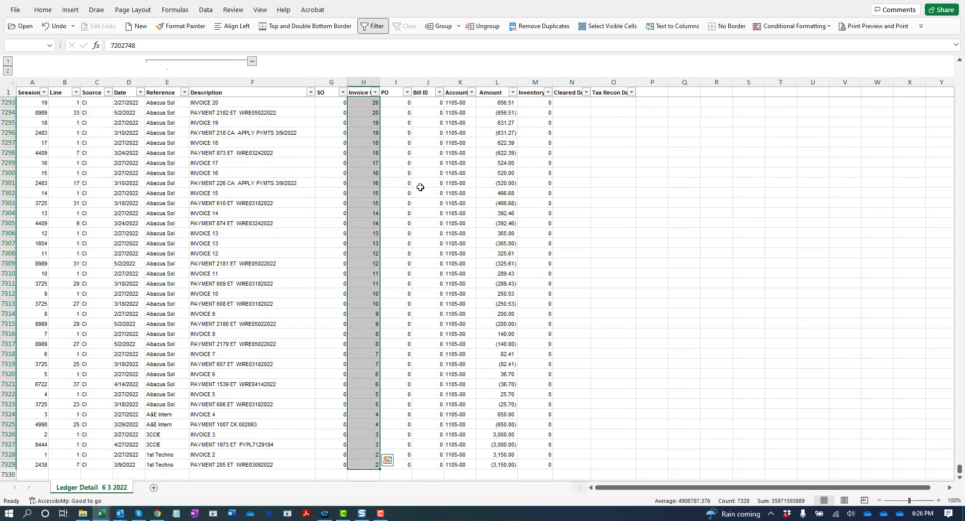
key(ctrl+c)
Step: Paste the copied ledger invoice numbers as values into the Data sheet's Invoice column, starting at B1120
key(alt+Tab)
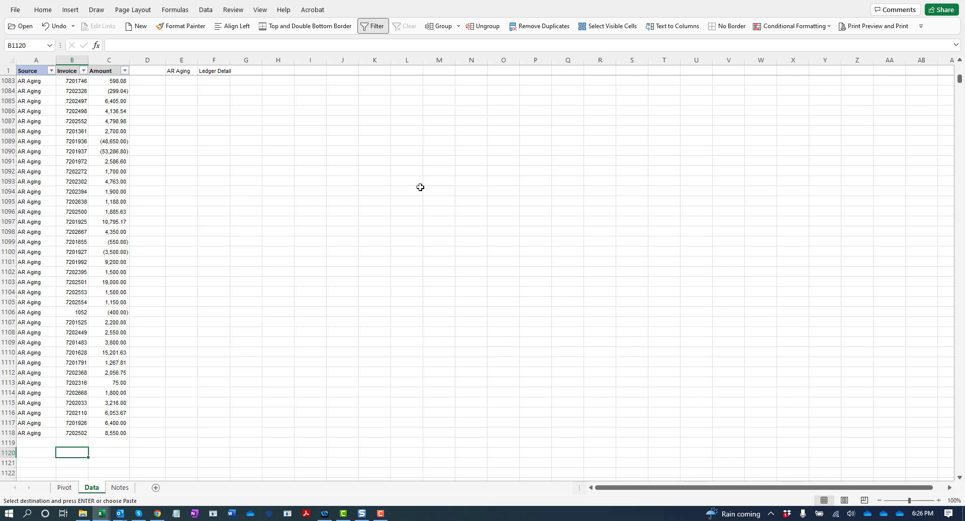
key(ctrl+alt+v)
key(v)
key(Return)
Step: Select C1120 beside the pasted ledger invoices as the destination, and copy all amounts from the Ledger Detail workbook's Amount column
key(Right)
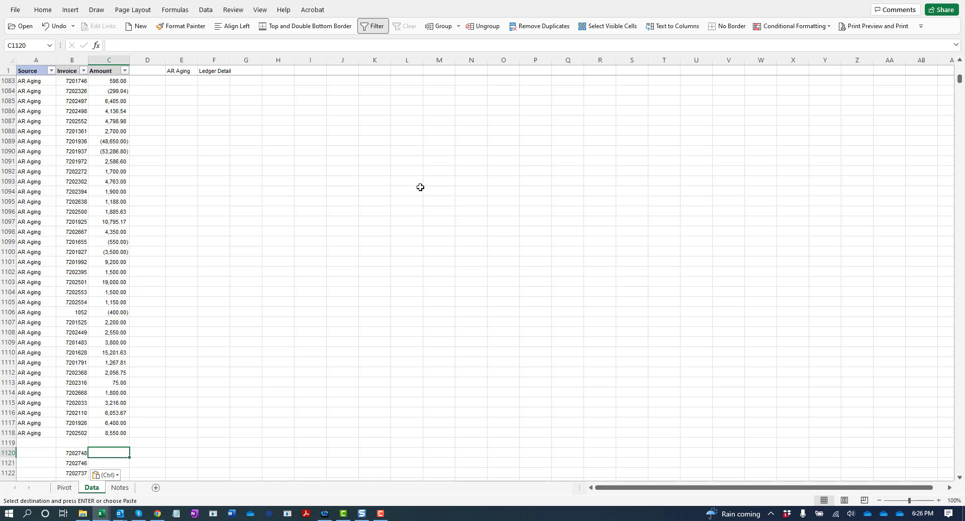
key(alt+Tab)
key(Escape)
key(Right)
key(Right)
key(Right)
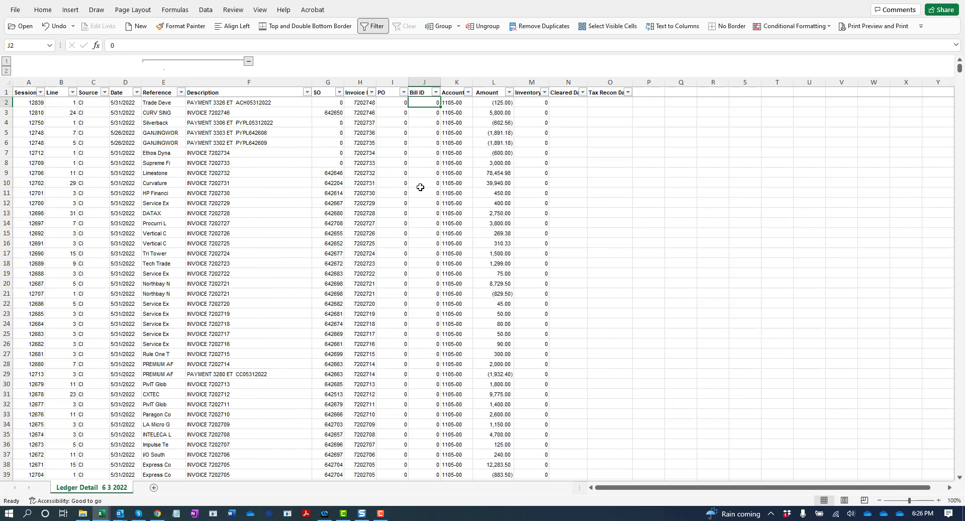
key(Up)
key(Right)
key(Down)
key(ctrl+shift+Down)
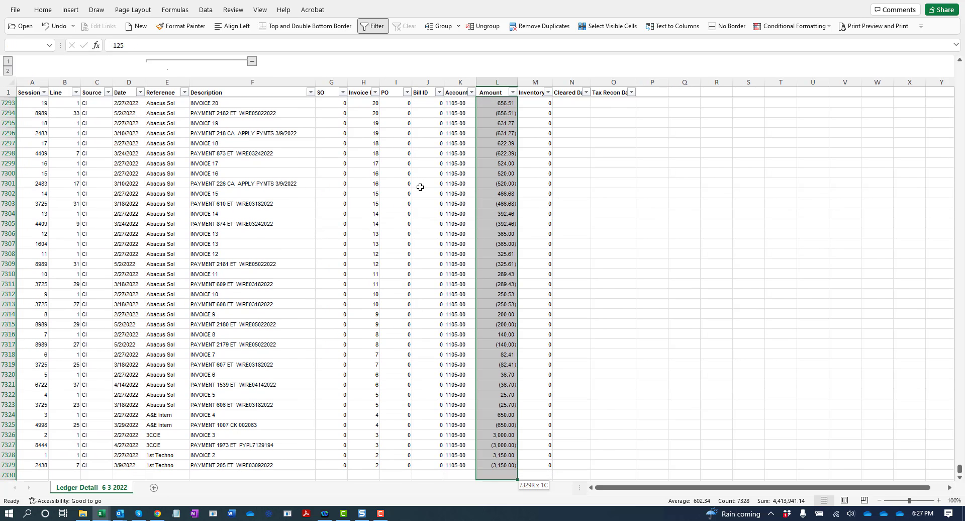
key(ctrl+c)
Step: Paste the copied ledger amounts as values into the Data sheet's Amount column, starting at C1120
key(alt+Tab)
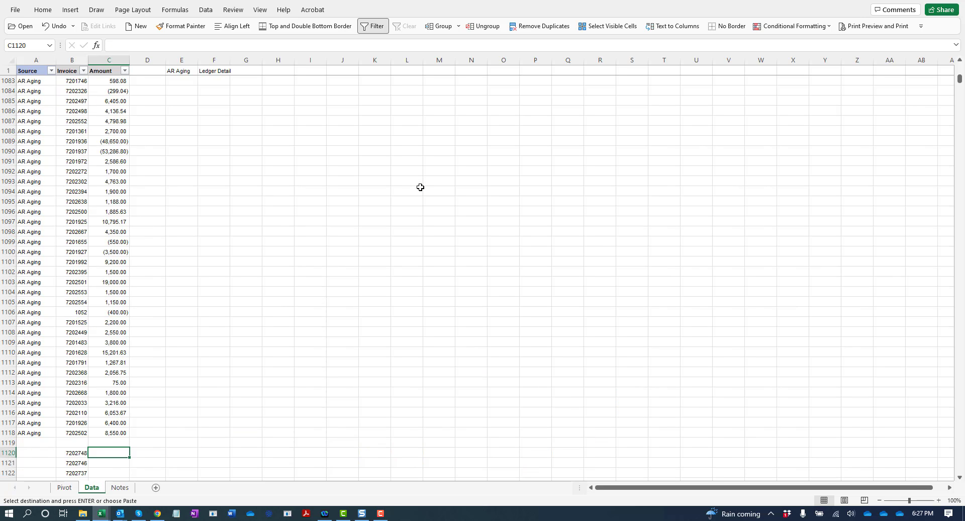
key(alt+e)
key(s)
key(v)
key(Return)
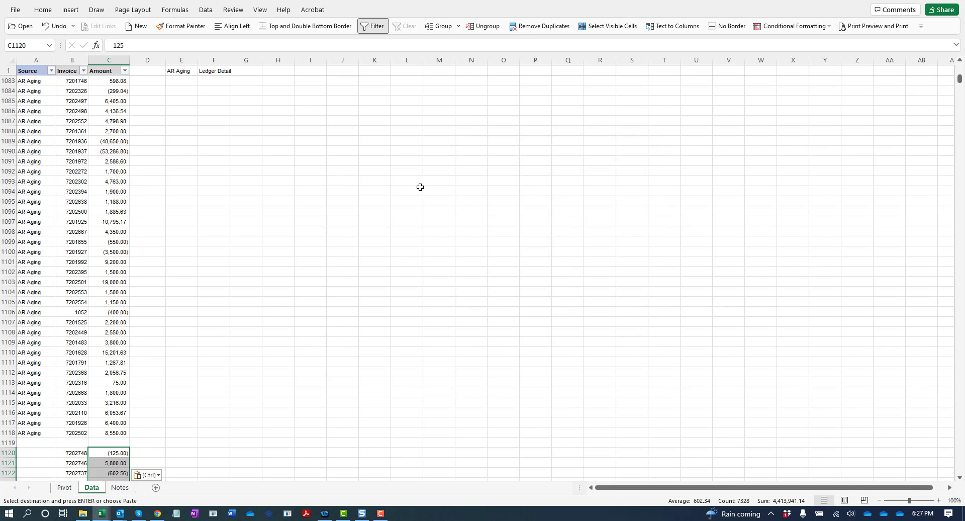
Step: Copy the Ledger Detail label from F1 into A1120, the Source cell of the first ledger invoice
key(Left)
key(Left)
click(339, 143)
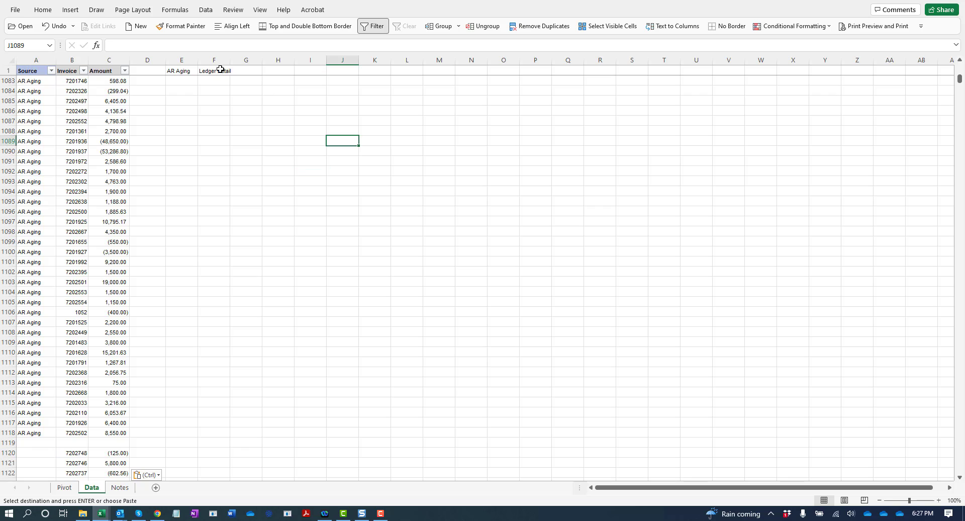
click(221, 69)
key(ctrl+c)
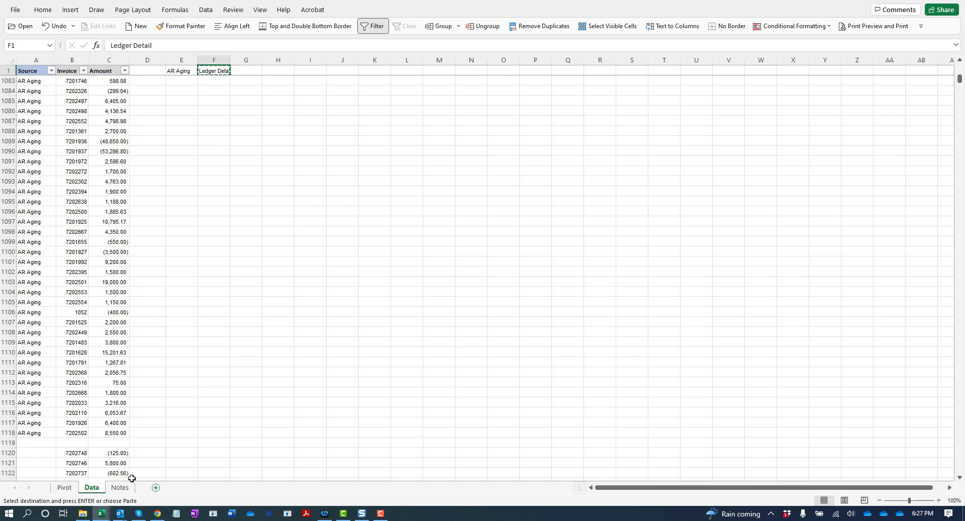
click(33, 453)
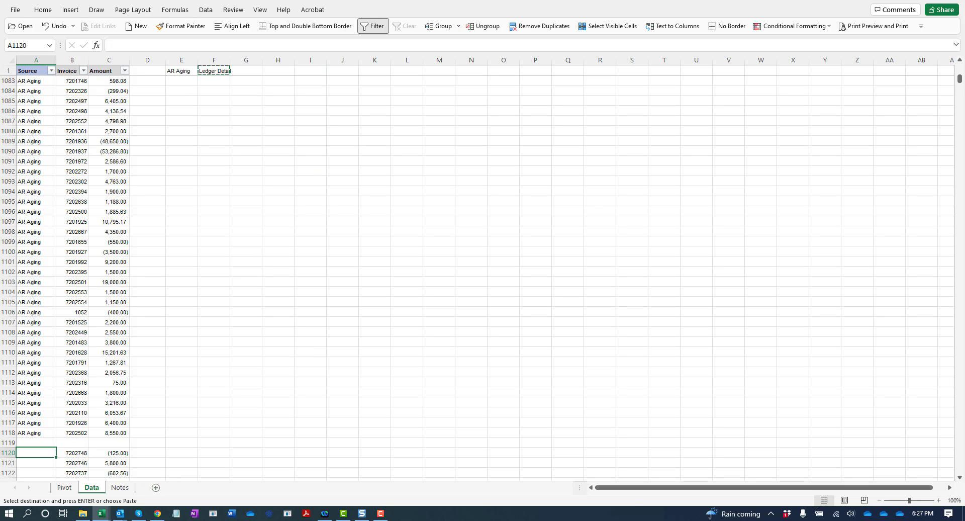
key(ctrl+alt+v)
key(Return)
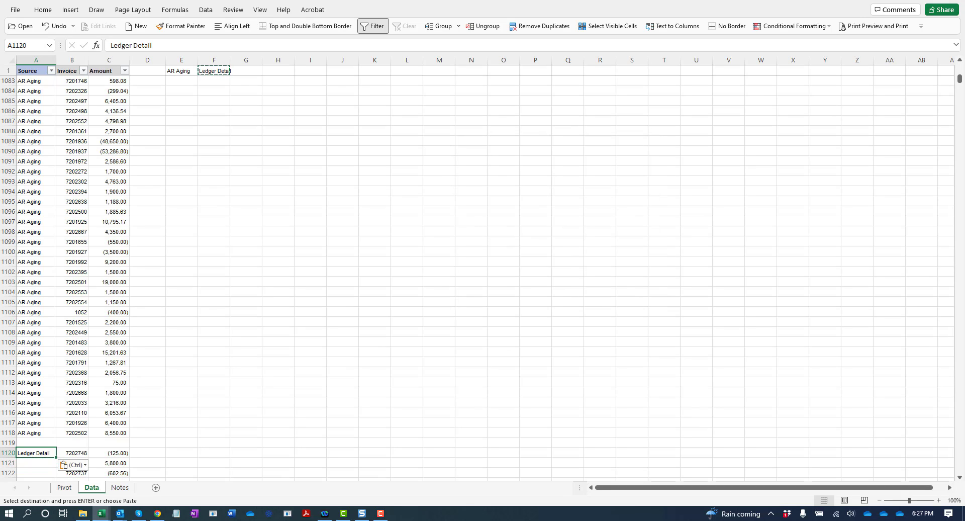
Step: Fill the Ledger Detail label through the Source column to row 8447, beside every pasted ledger invoice
key(Right)
key(ctrl+Down)
key(Left)
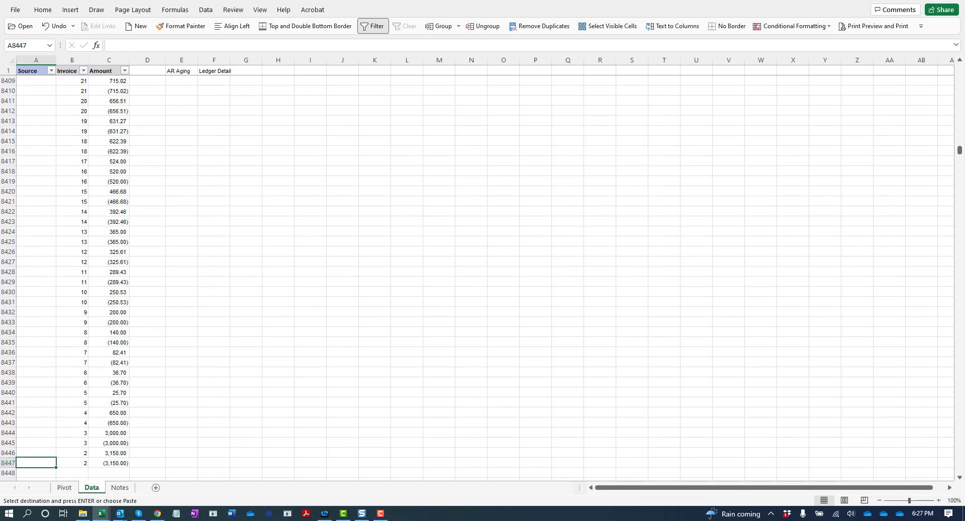
key(ctrl+shift+Up)
key(Return)
scroll(100, 276, down, 10)
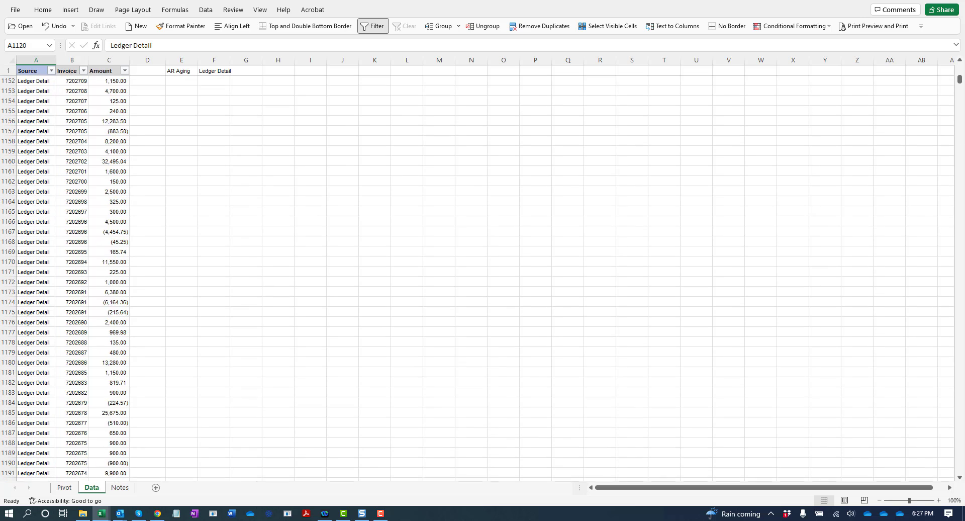
Step: Delete the empty row 1119 between the AR Aging and Ledger Detail data
key(ctrl+Up)
key(Down)
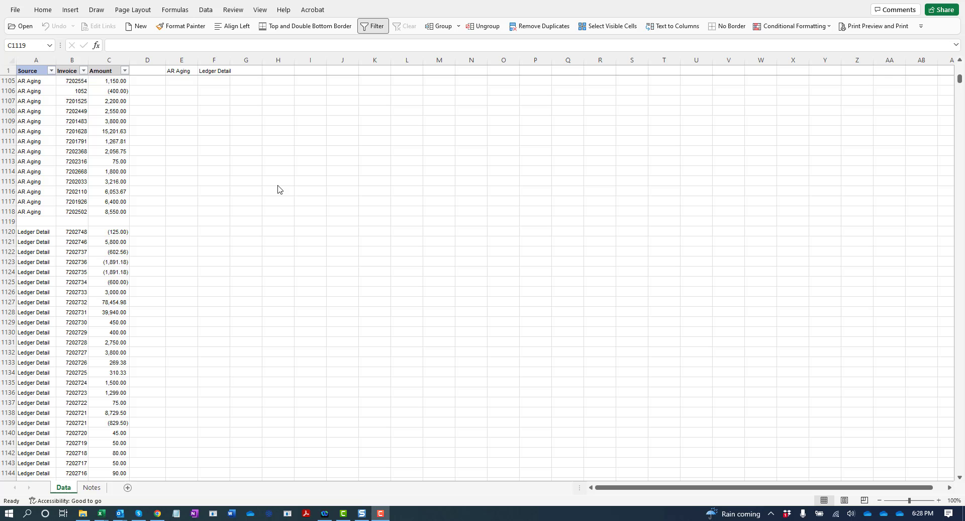
click(274, 130)
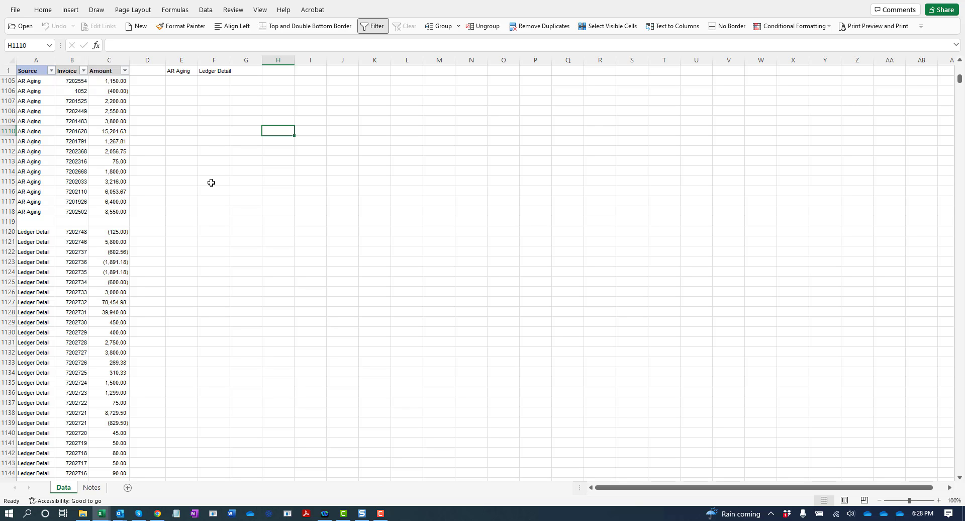
click(8, 221)
right_click(8, 221)
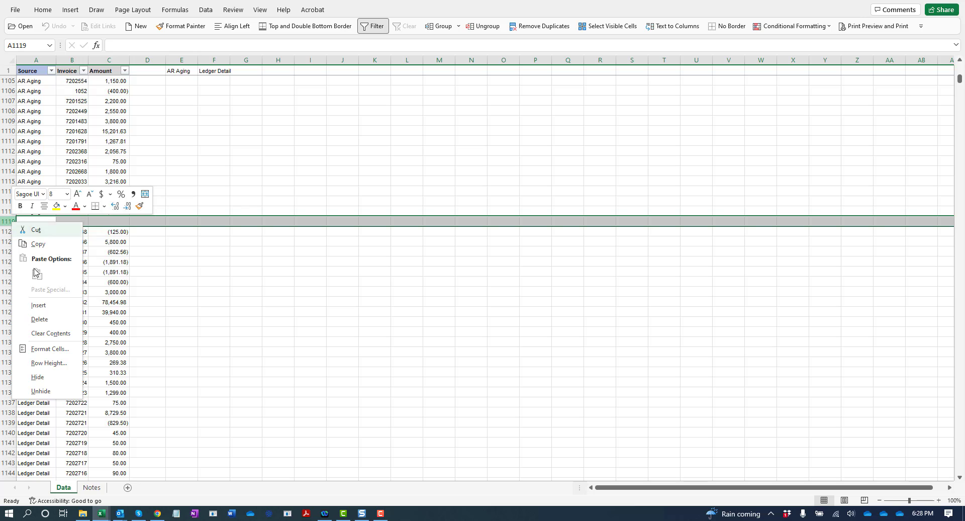
click(43, 321)
drag(256, 371, 540, 371)
click(246, 283)
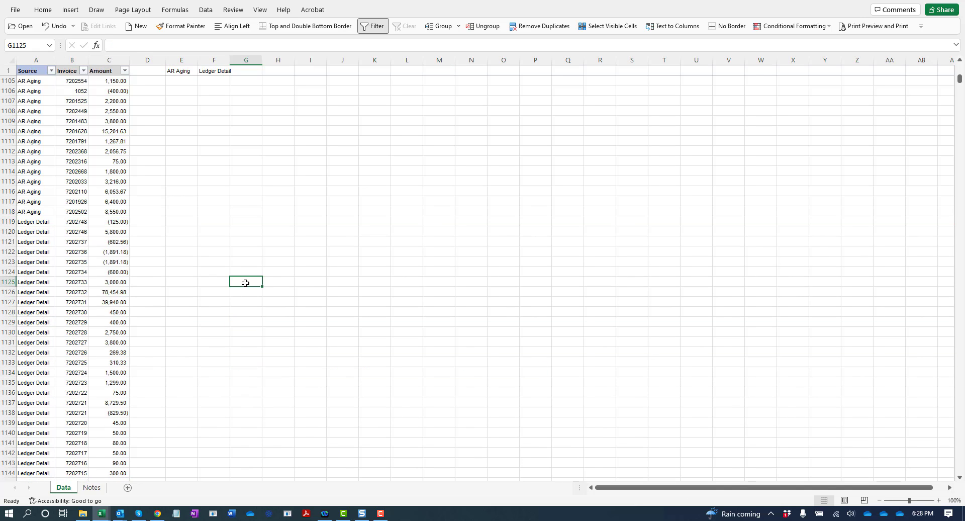
Step: Insert a PivotTable on a new worksheet, using the Data sheet's entire columns A to C as its source range
key(ctrl+Home)
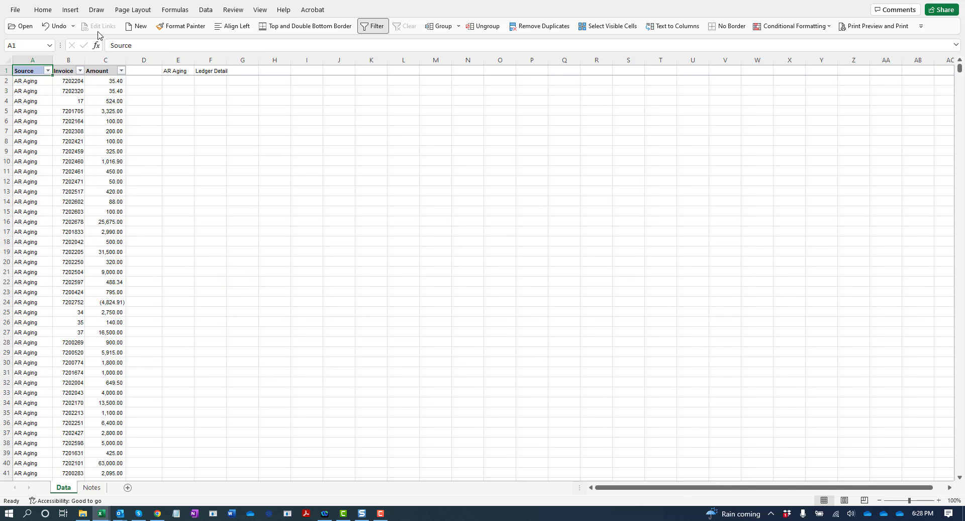
click(70, 9)
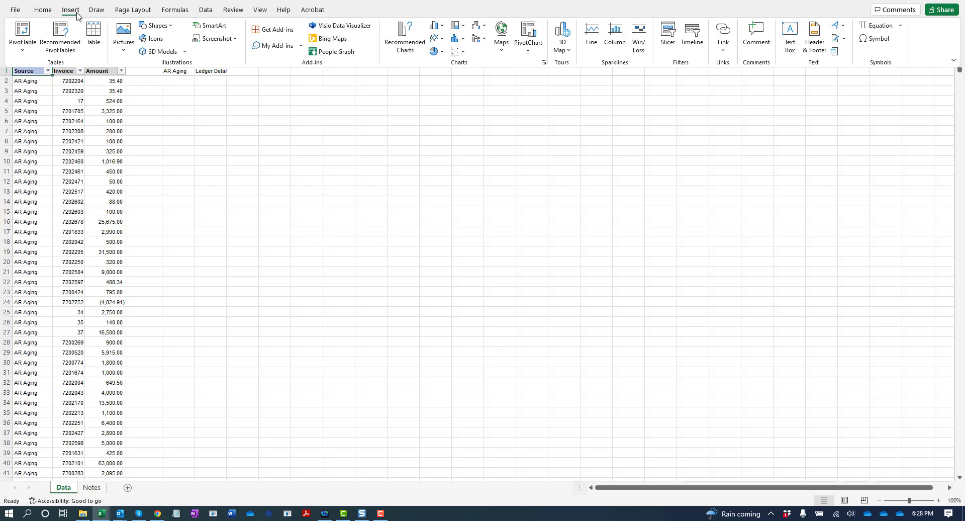
click(22, 31)
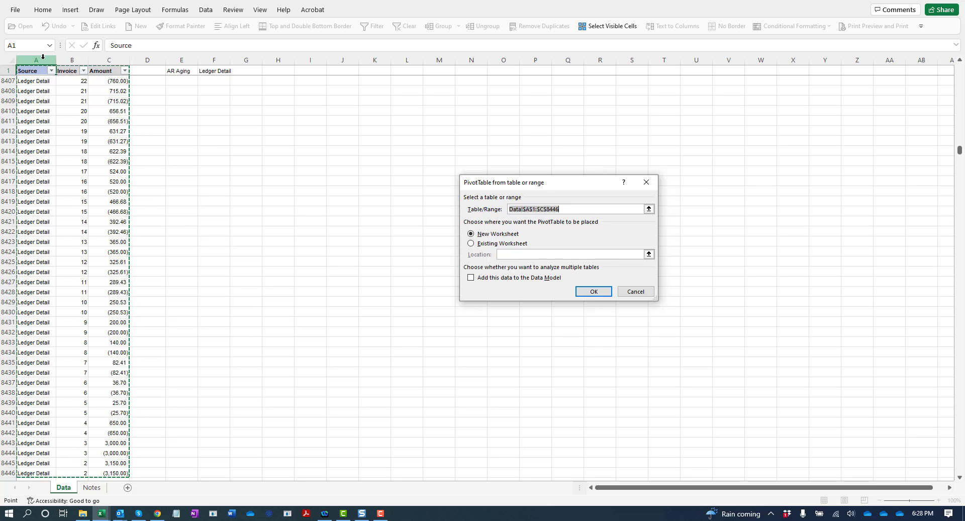
drag(42, 59, 105, 61)
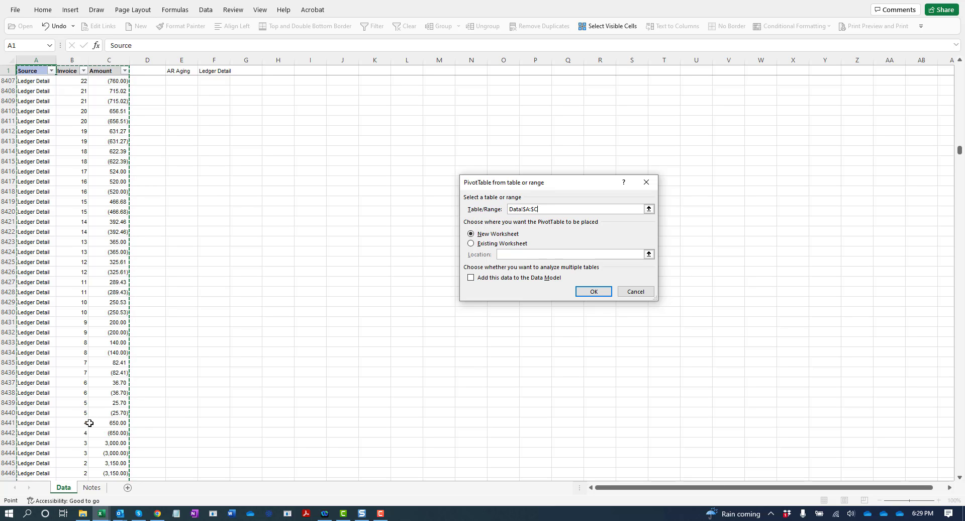
click(593, 294)
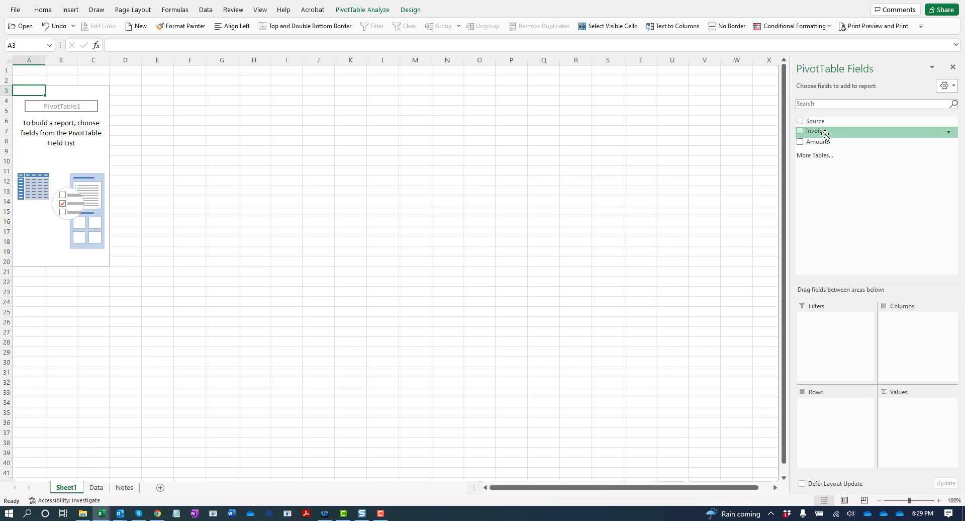
Step: Lay out the PivotTable with Invoice as rows, Source as columns and the sum of Amount as values
drag(824, 132, 832, 416)
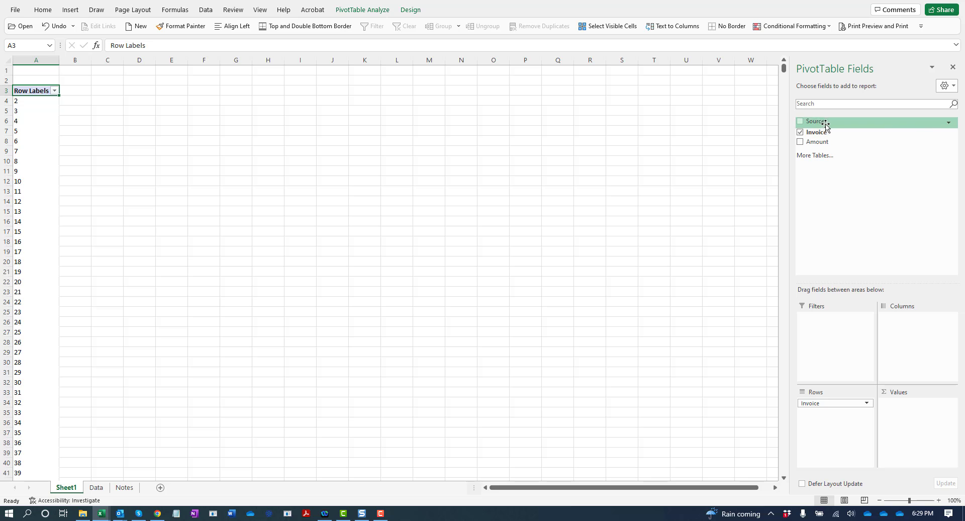
drag(814, 121, 915, 336)
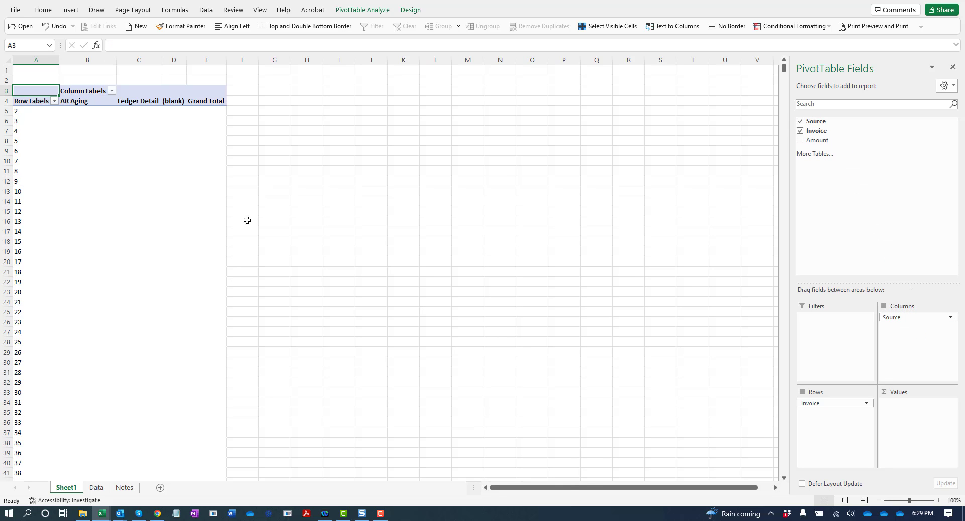
drag(824, 142, 905, 420)
Step: Turn on the classic PivotTable layout in the PivotTable's display options
right_click(211, 192)
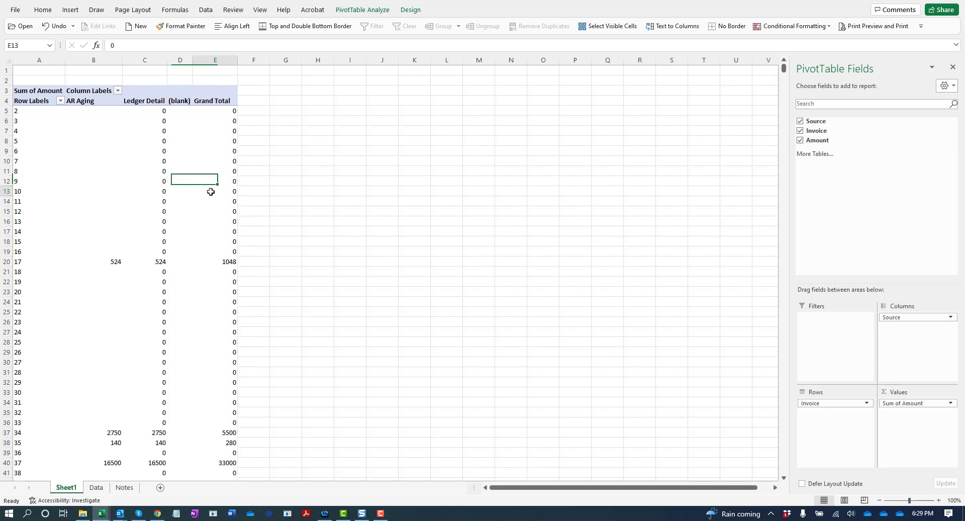
click(256, 349)
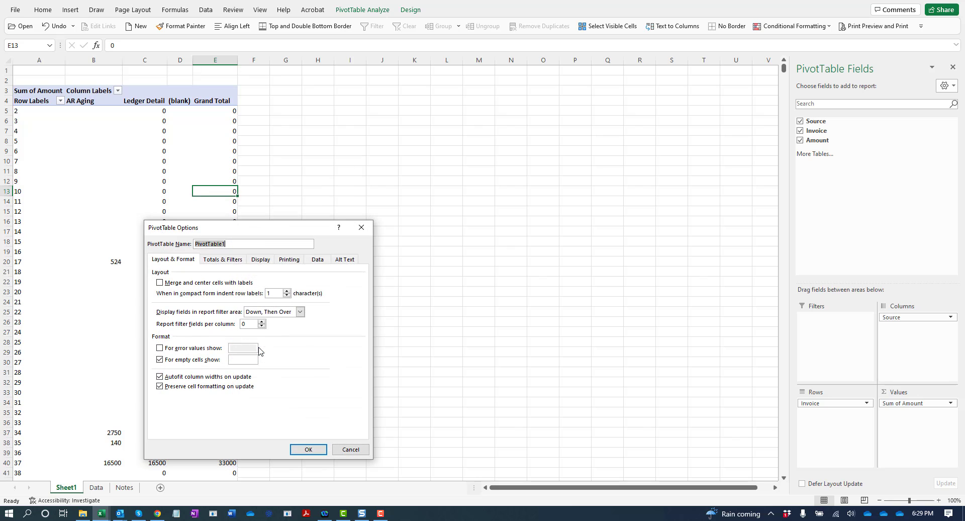
click(266, 260)
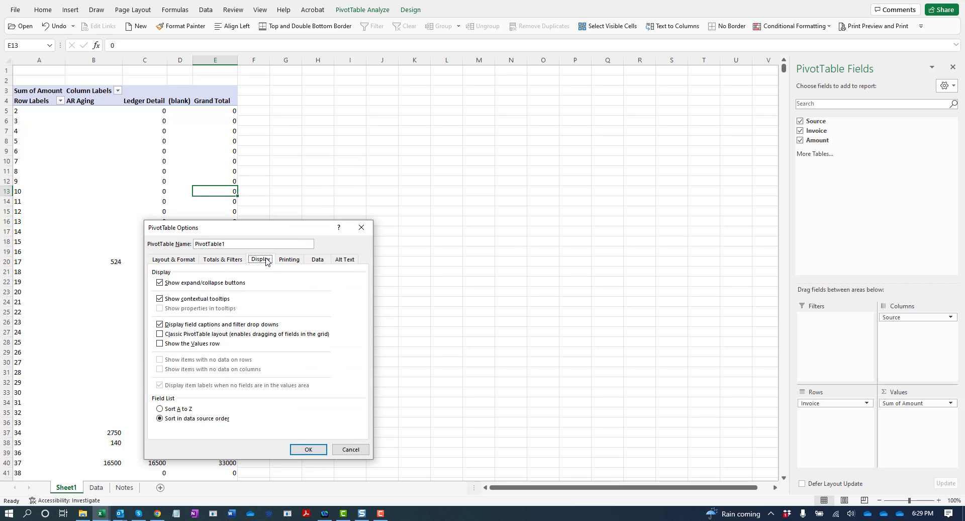
click(227, 334)
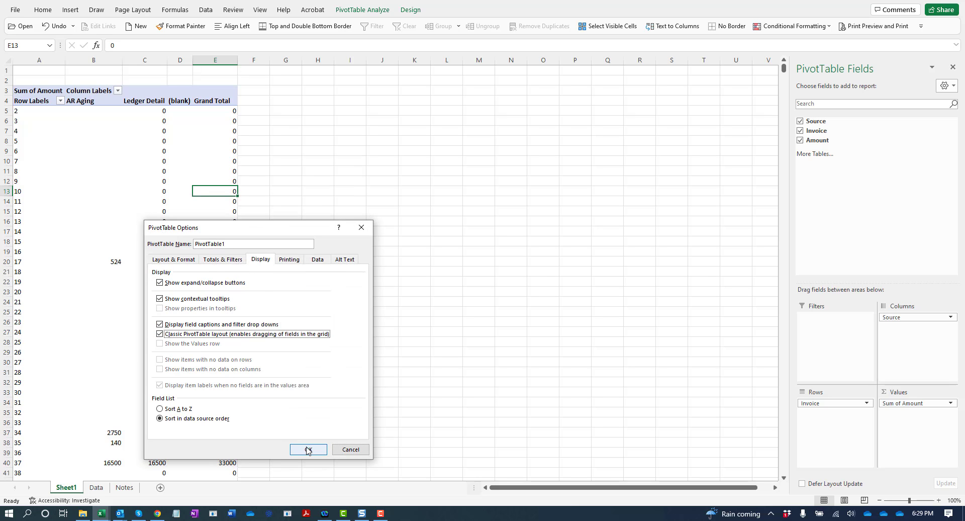
click(309, 451)
Step: Compare the AR Aging, Ledger Detail and Grand Total amounts in row 20 of the PivotTable
click(219, 261)
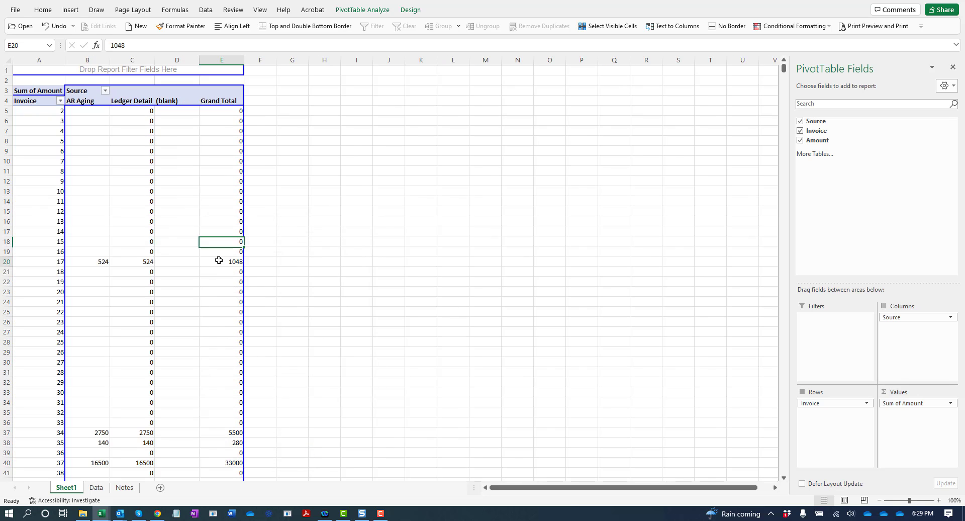
key(Left)
key(Left)
key(Left)
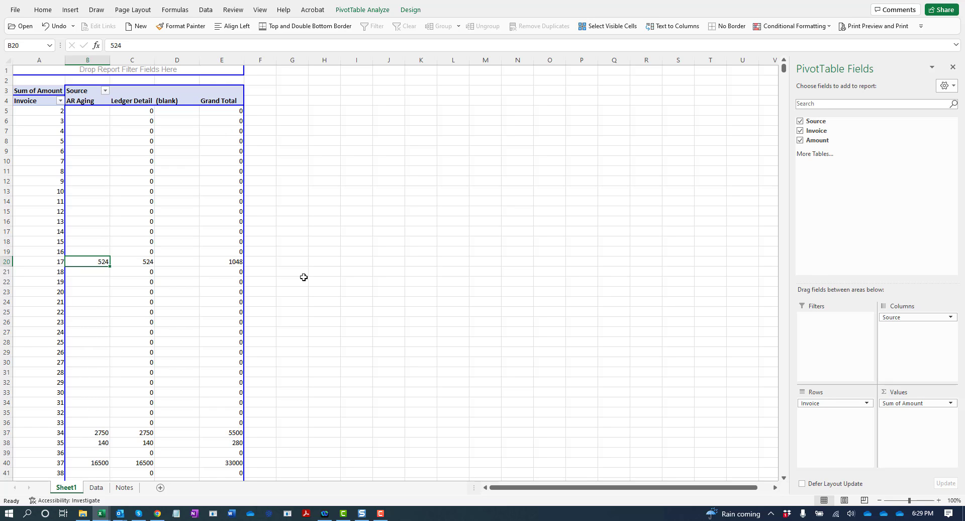
key(Right)
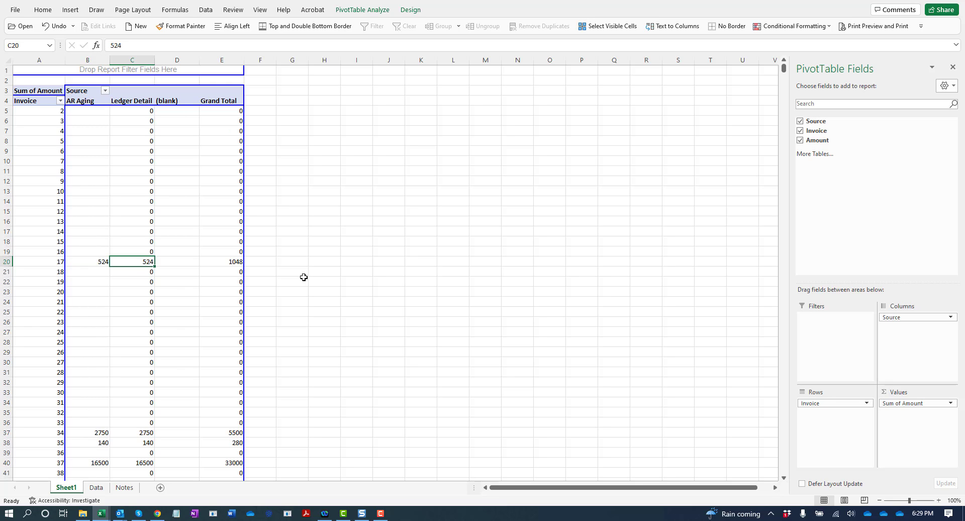
key(Right)
key(Right)
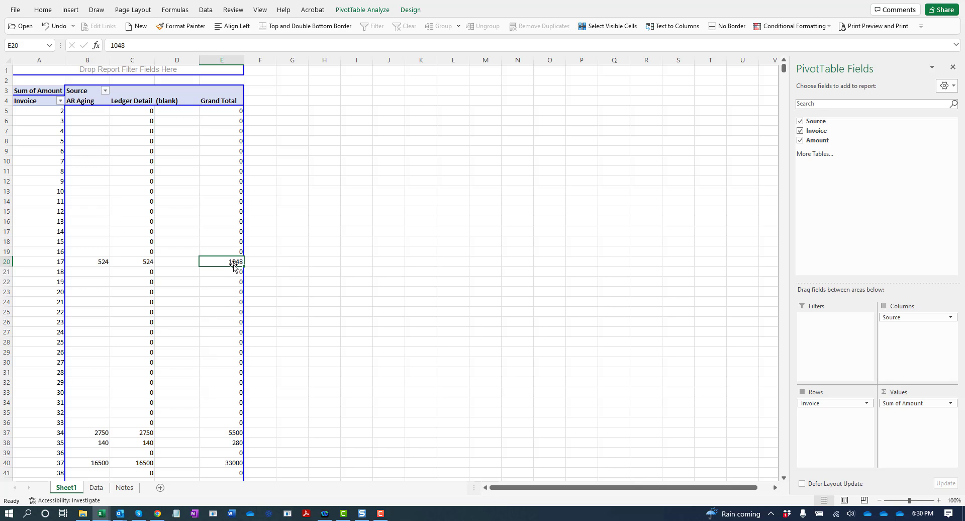
mouse_move(229, 291)
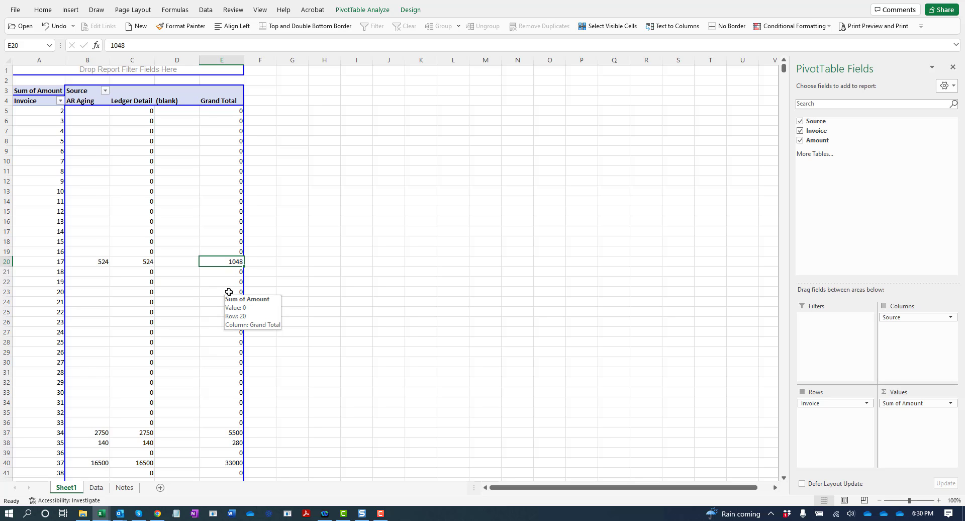
Step: On the Data sheet, enter the formula =C8407*-1 in cell D8407
click(96, 488)
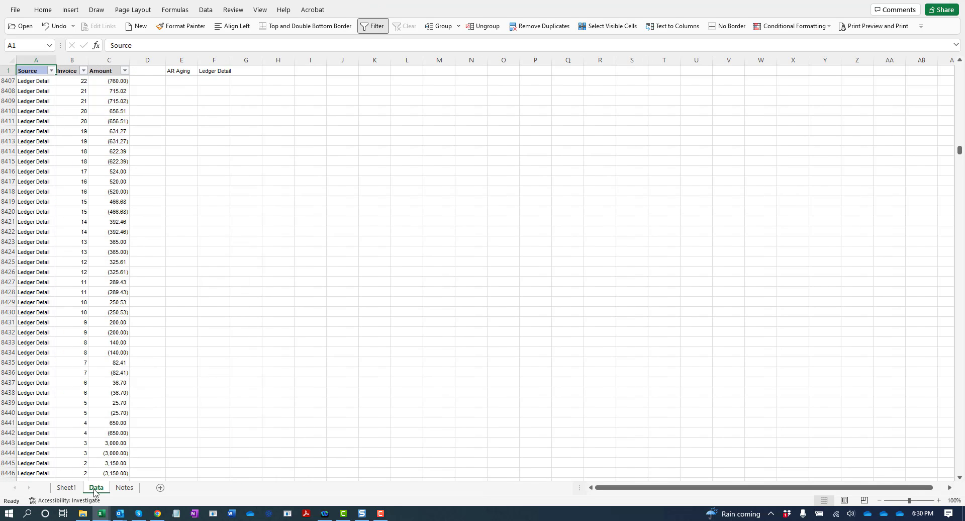
click(151, 83)
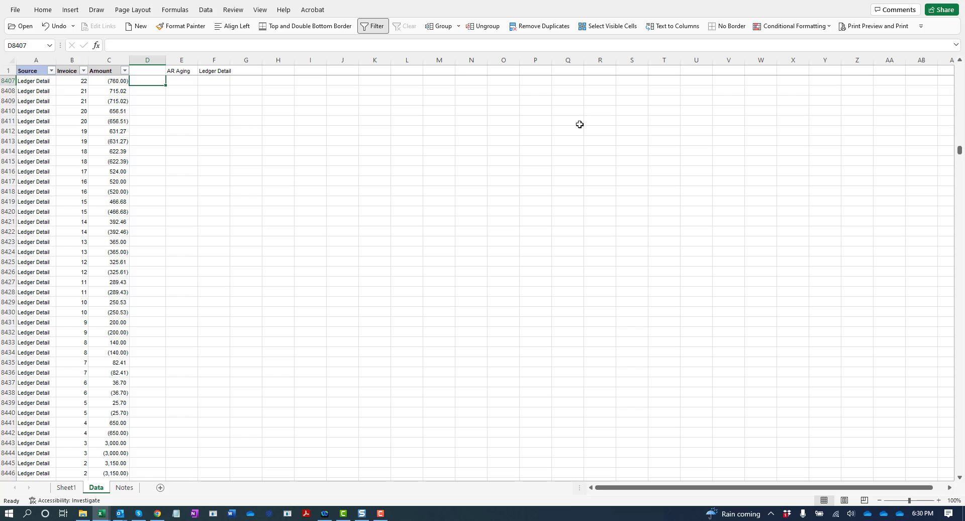
text(=)
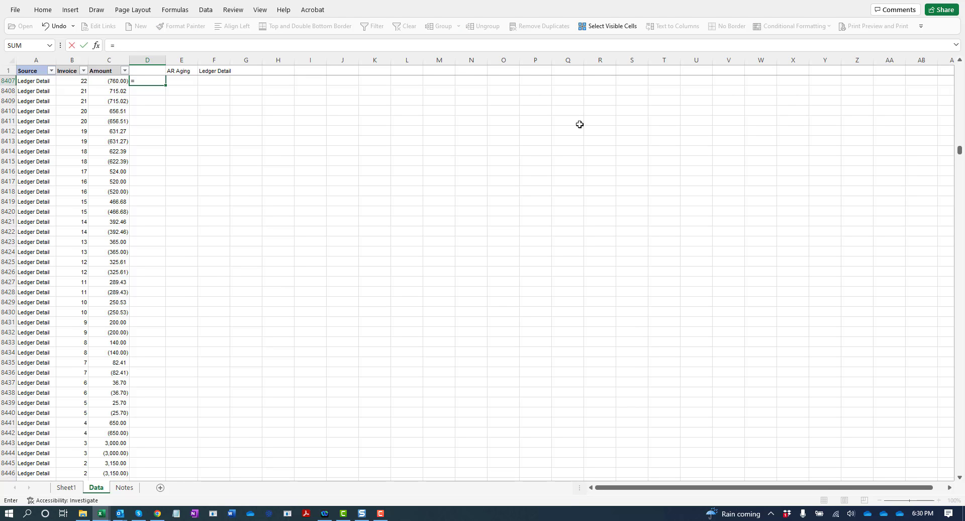
key(Left)
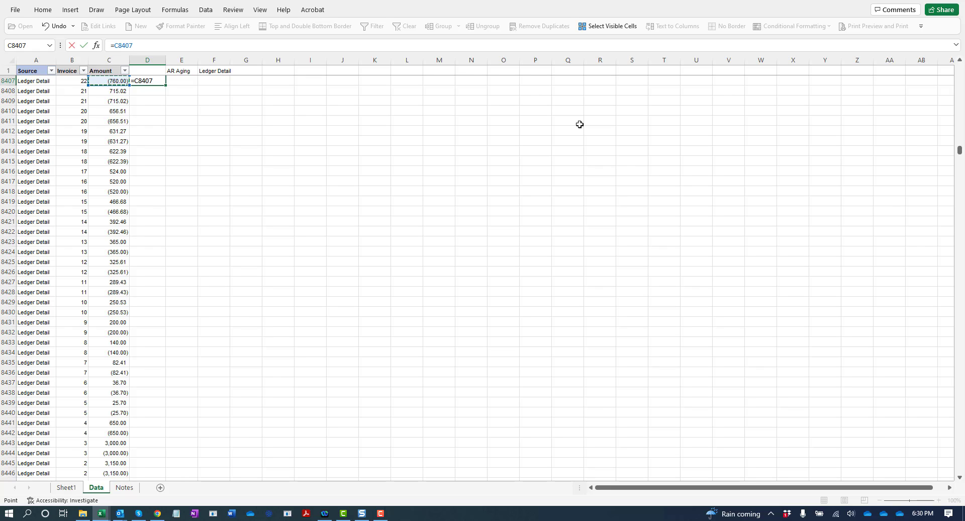
text(*-1)
key(Return)
key(Up)
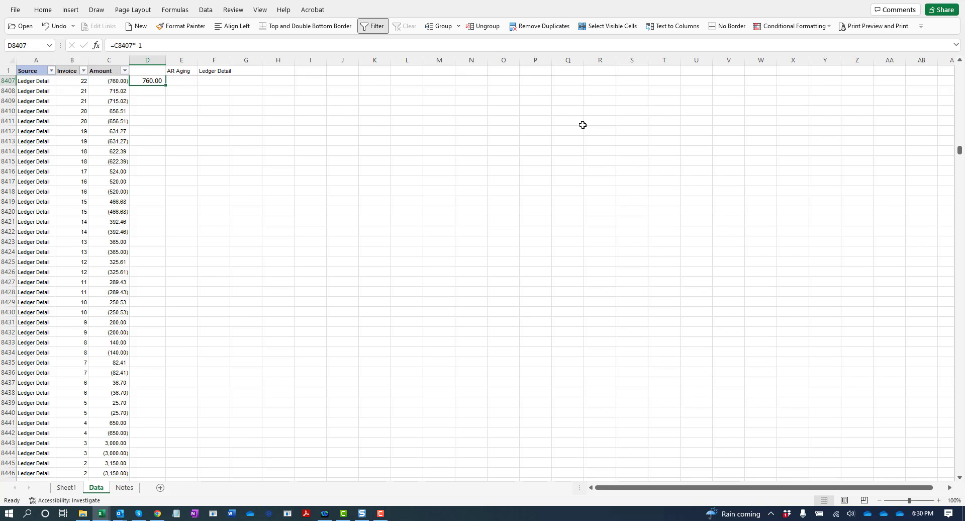
Step: Clear the formula from D8407 and go to cell D2 at the start of the AR Aging rows
key(ctrl+c)
key(Down)
key(Left)
key(Right)
key(shift+Down)
key(shift+Down)
key(shift+Down)
key(shift+Down)
key(shift+Down)
key(shift+Down)
key(shift+Down)
key(shift+Down)
key(shift+Down)
key(shift+Down)
key(shift+Down)
key(shift+Down)
key(shift+Down)
key(shift+Down)
key(shift+Down)
key(shift+Down)
key(shift+Down)
key(shift+Down)
key(shift+Down)
key(shift+Down)
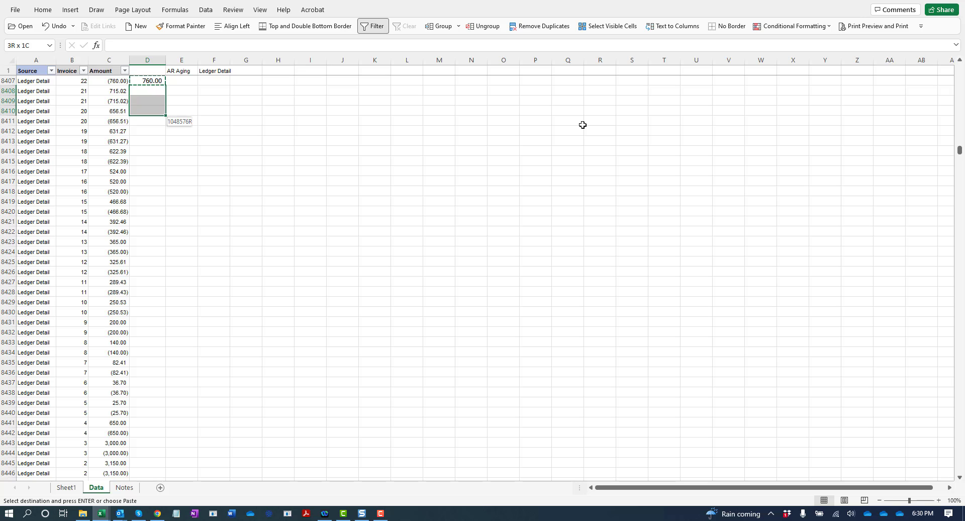
key(Up)
key(Up)
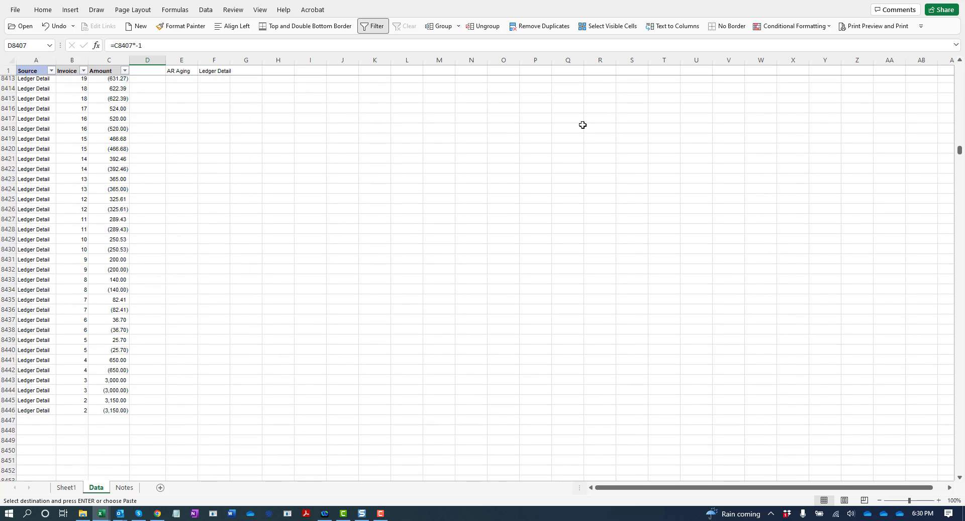
key(ctrl+Up)
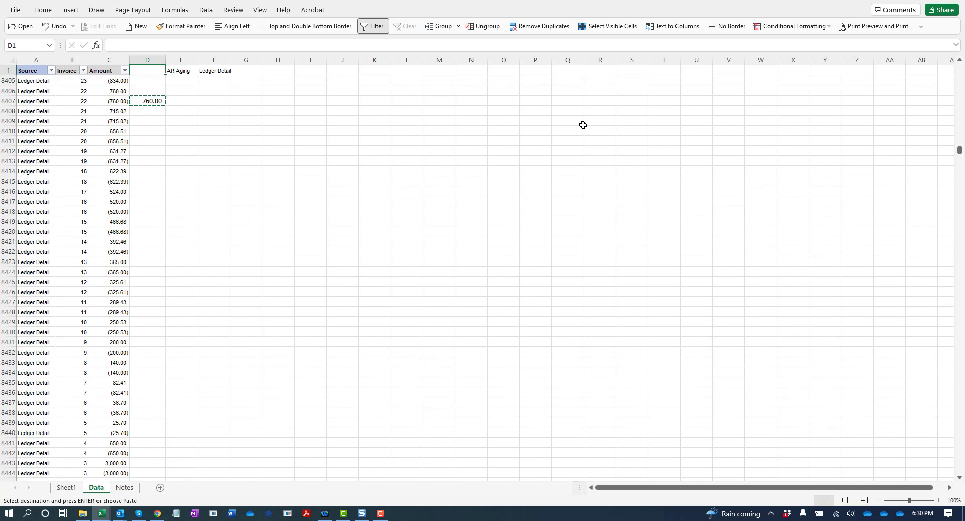
key(Down)
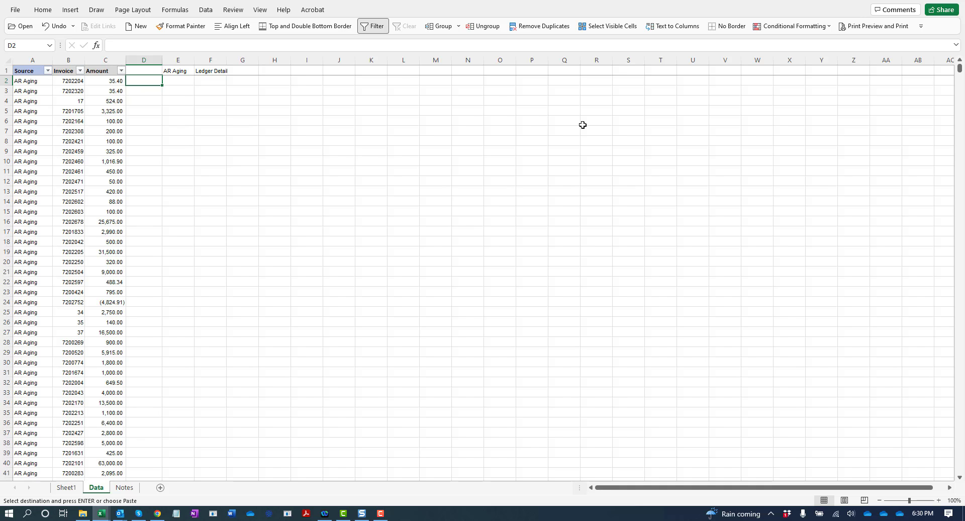
key(Down)
key(ctrl+Down)
key(Delete)
key(Up)
key(ctrl+Up)
key(Down)
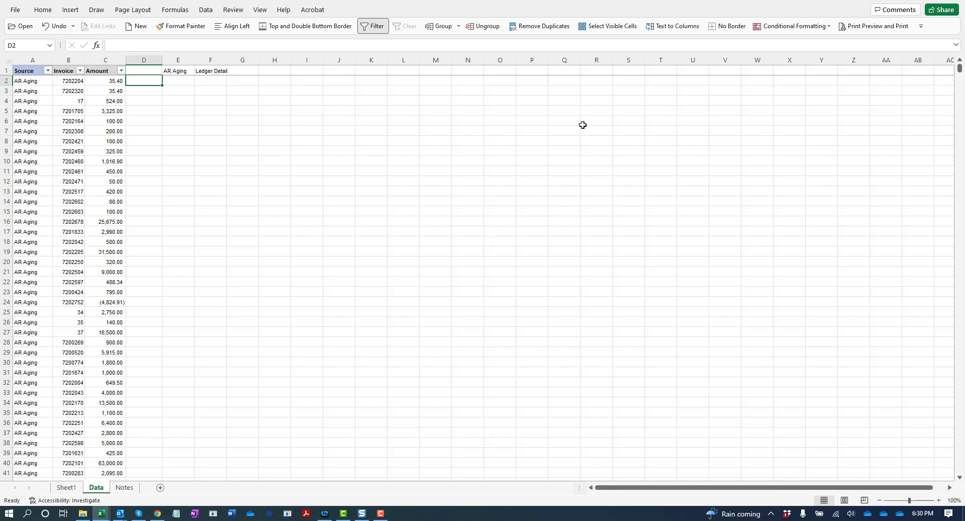
Step: Enter the formula =C2*-1 in cell D2 to reverse the sign of the first AR Aging amount
text(=)
key(Left)
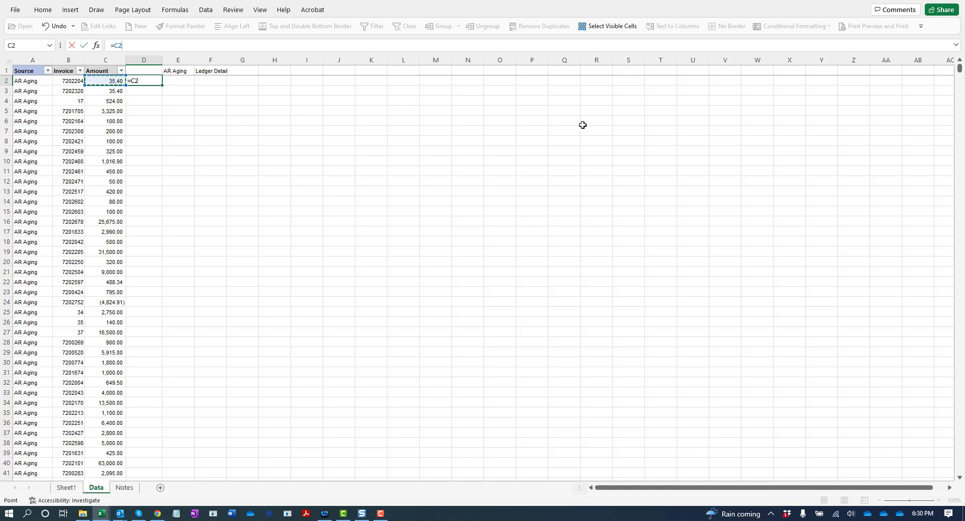
text(*-1)
key(Return)
key(Up)
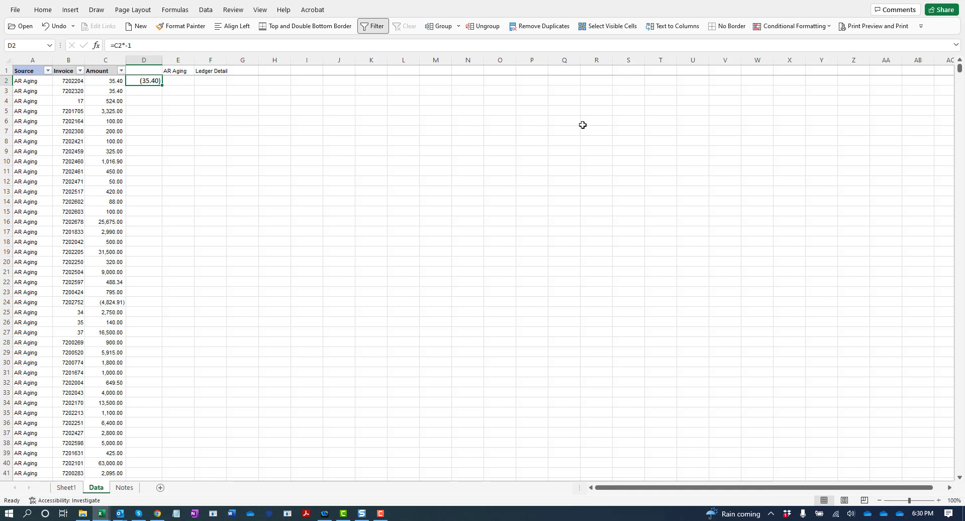
Step: Copy the sign-reversing formula from D2 down to every remaining AR Aging row, through D1118
key(ctrl+c)
key(Left)
key(Down)
key(Page_Down)
key(Page_Down)
key(Page_Down)
key(Page_Down)
key(Page_Down)
key(Page_Down)
key(Page_Down)
key(Page_Down)
key(Page_Down)
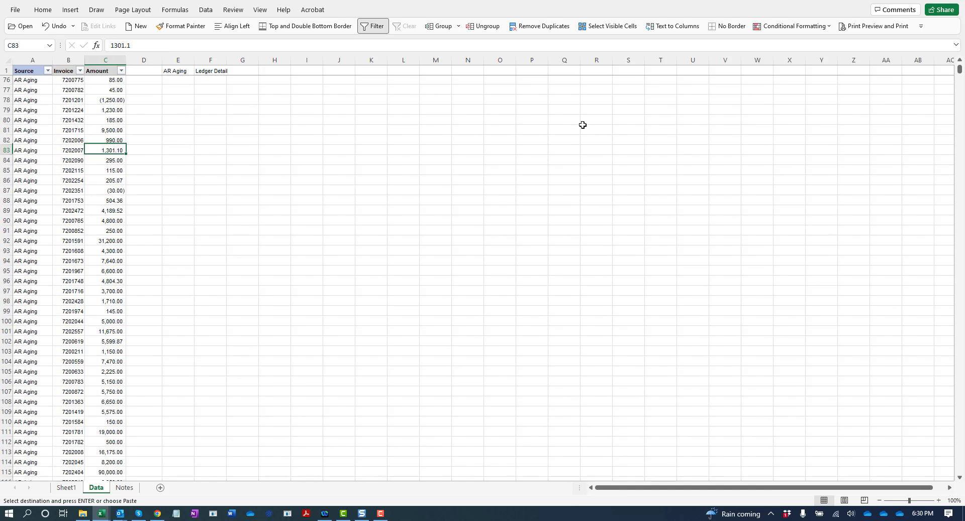
key(Page_Down)
key(Page_Down)
key(Page_Down)
key(Page_Down)
key(Page_Down)
key(Page_Down)
key(Page_Down)
key(Page_Down)
key(Page_Down)
key(Page_Down)
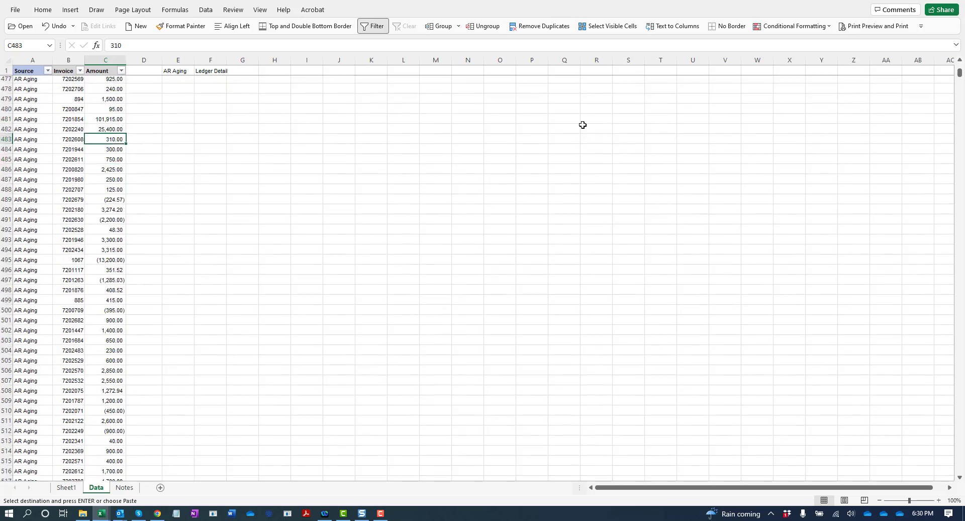
key(Page_Down)
key(Page_Down)
key(Page_Down)
key(Page_Down)
key(Page_Down)
key(Page_Down)
key(Page_Down)
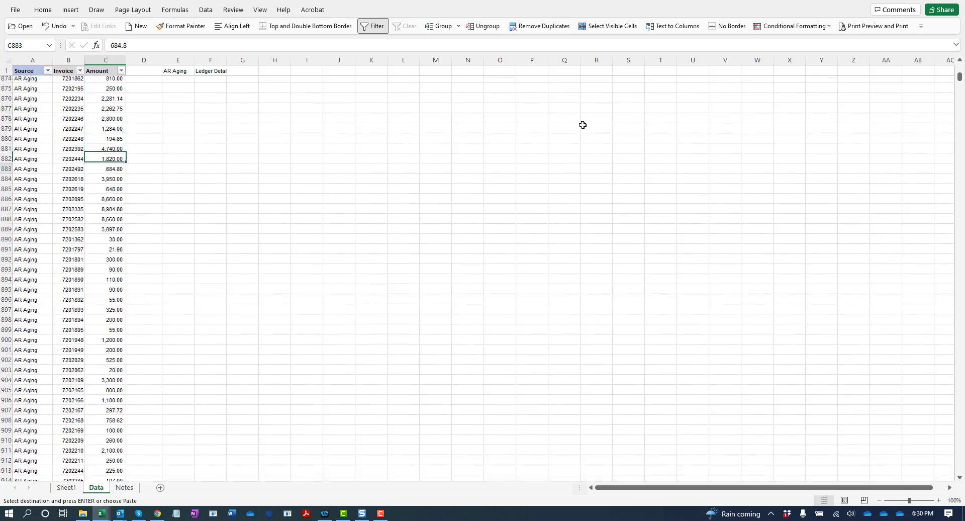
key(Up)
key(Up)
key(Up)
key(Up)
key(Up)
key(Up)
key(Up)
key(Up)
key(Up)
key(Up)
key(Up)
key(Up)
key(Up)
key(Up)
key(Up)
key(Up)
key(Up)
key(Up)
key(Up)
key(Up)
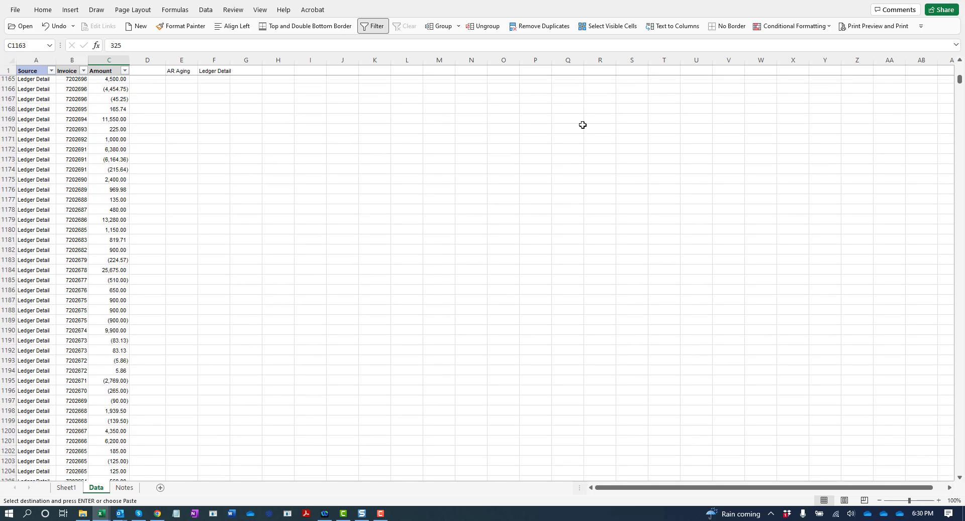
key(Down)
key(Down)
key(Down)
key(Down)
key(Down)
key(Down)
key(Down)
key(Down)
key(Down)
key(Down)
key(Down)
key(Down)
key(Down)
key(Down)
key(Down)
key(Down)
key(Down)
key(Down)
key(Down)
key(Down)
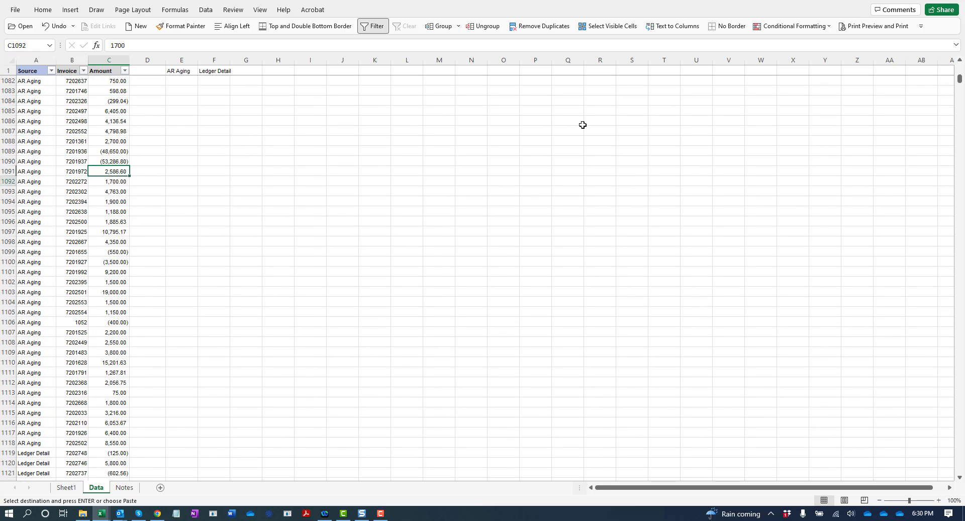
key(Right)
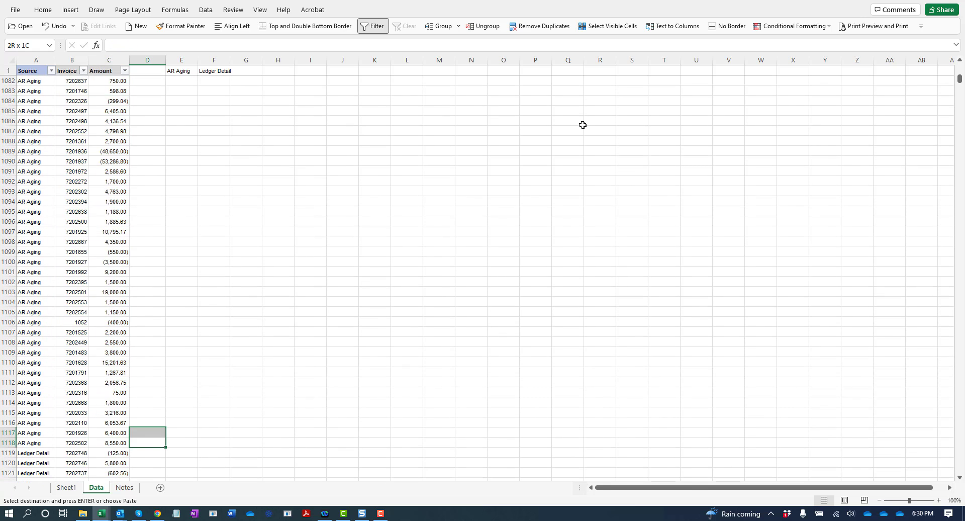
key(ctrl+shift+Up)
key(Return)
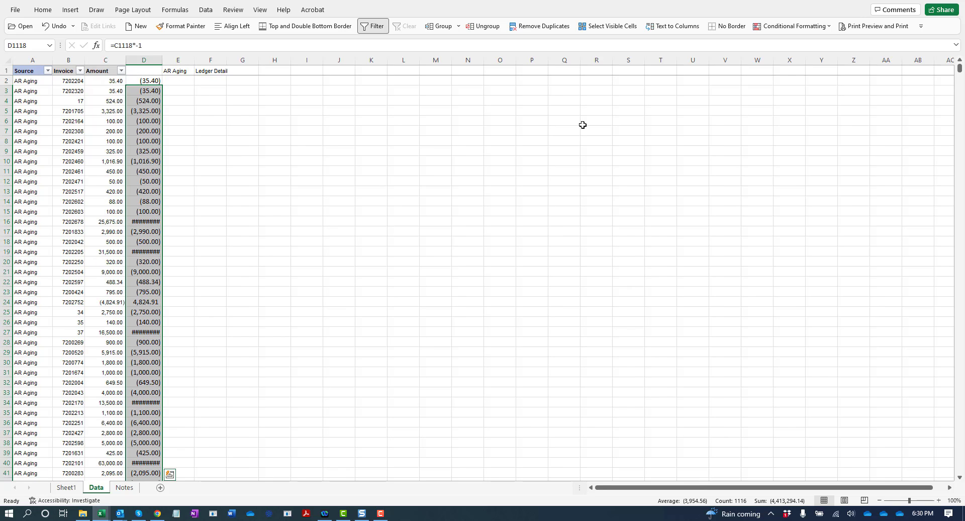
Step: Copy the reversed amounts in D2:D1118 and paste them as values over the AR Aging amounts, starting at C2
key(Up)
key(Up)
key(Up)
key(ctrl+Up)
key(Up)
key(Down)
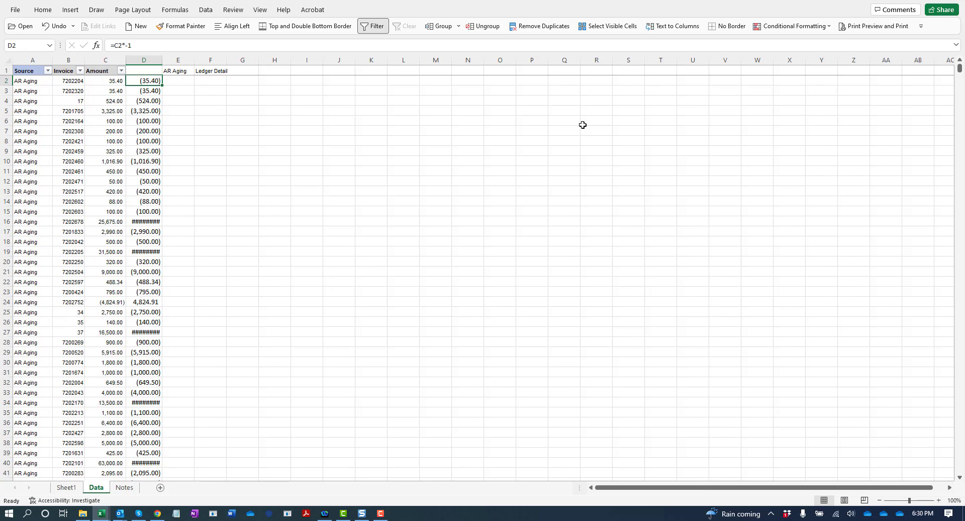
key(ctrl+shift+Down)
key(ctrl+c)
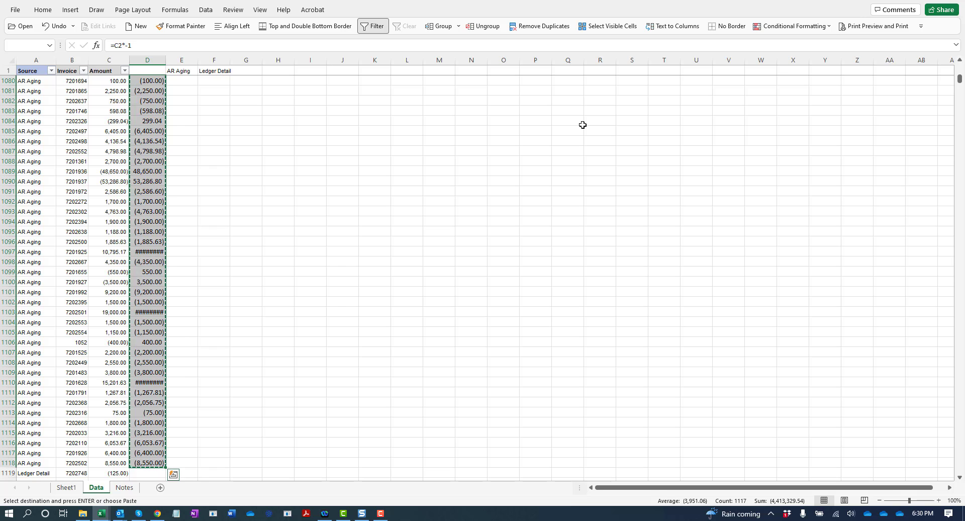
key(Up)
key(Down)
key(Left)
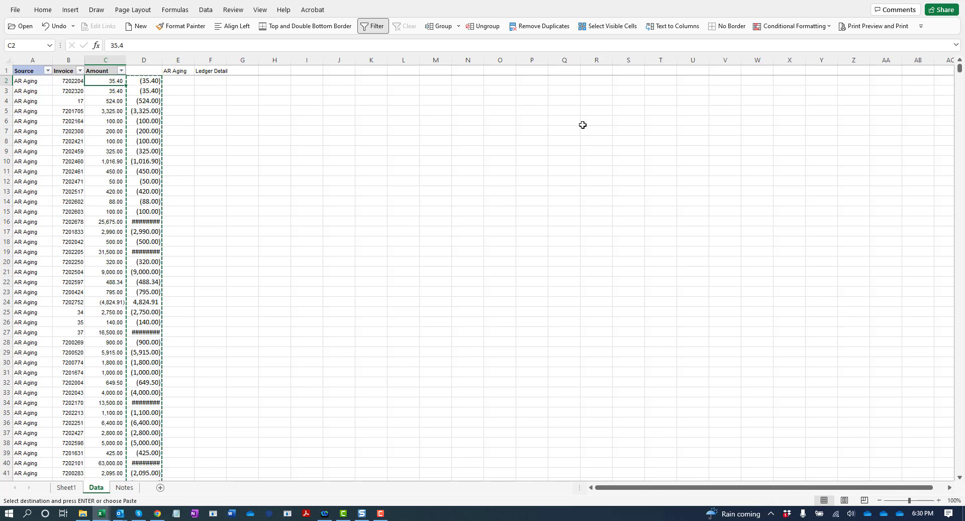
key(ctrl+shift+Down)
key(ctrl+alt+v)
key(v)
key(Return)
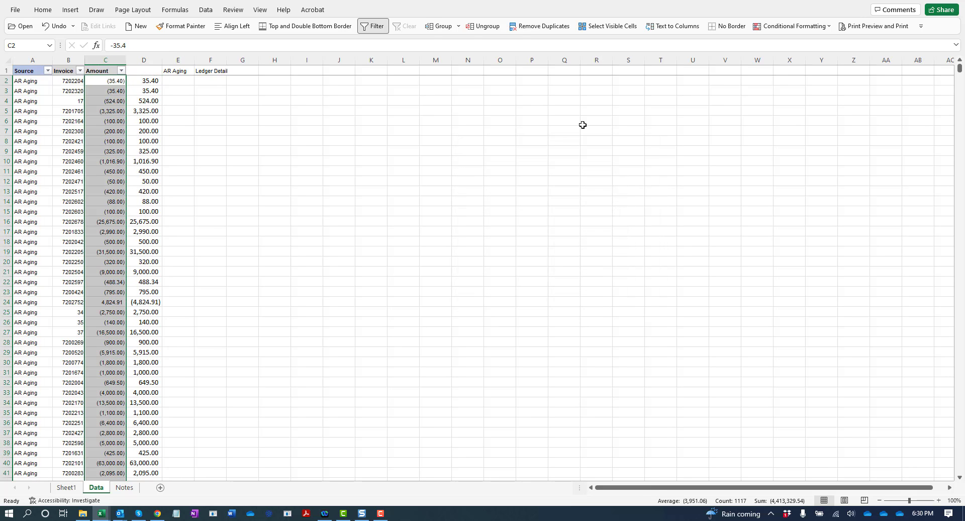
Step: Delete the helper formulas from column D, starting at D2
key(Right)
key(ctrl+shift+Down)
key(Delete)
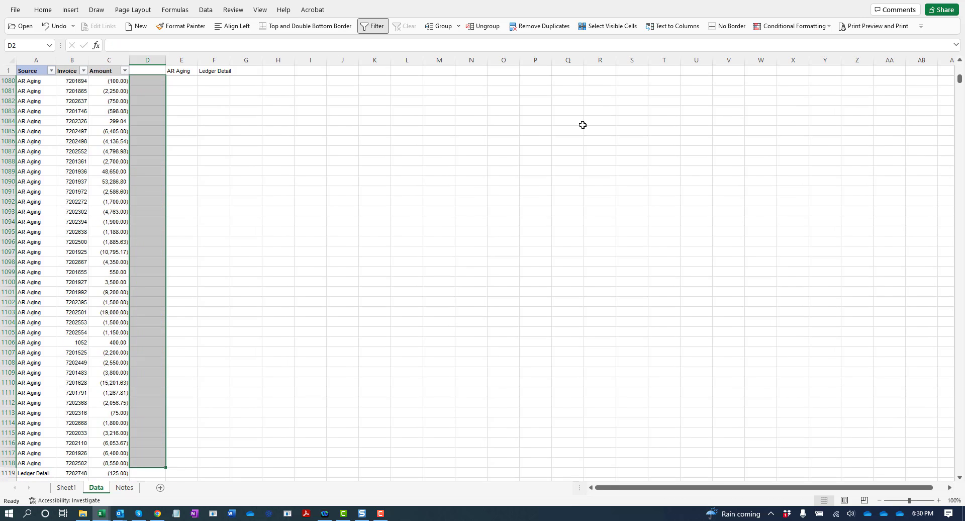
key(Up)
key(Down)
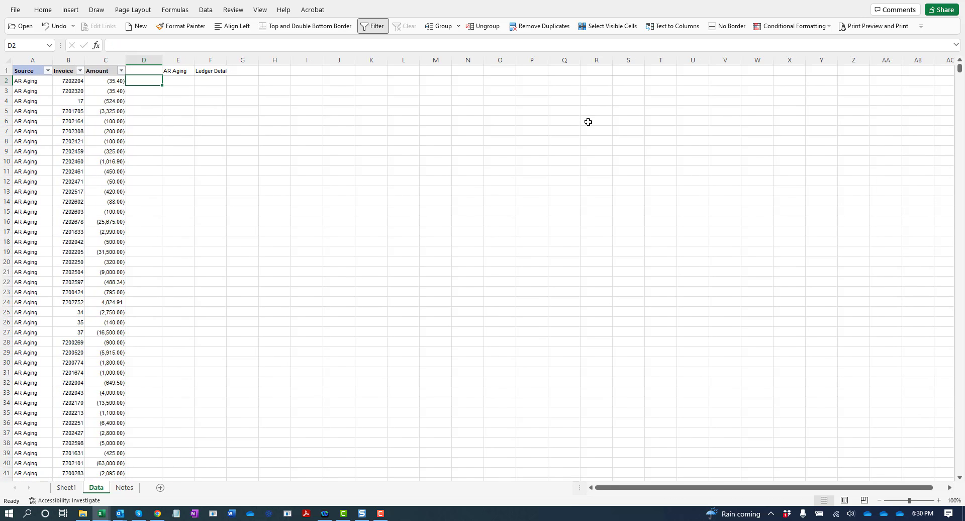
Step: Rename the PivotTable's worksheet, Sheet1, as Pivot
click(73, 490)
double_click(73, 488)
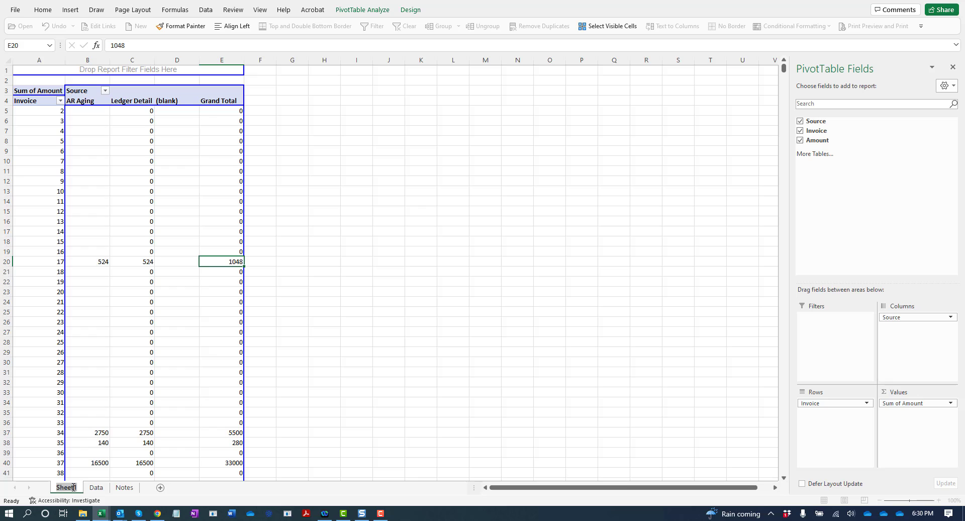
text(Pivot)
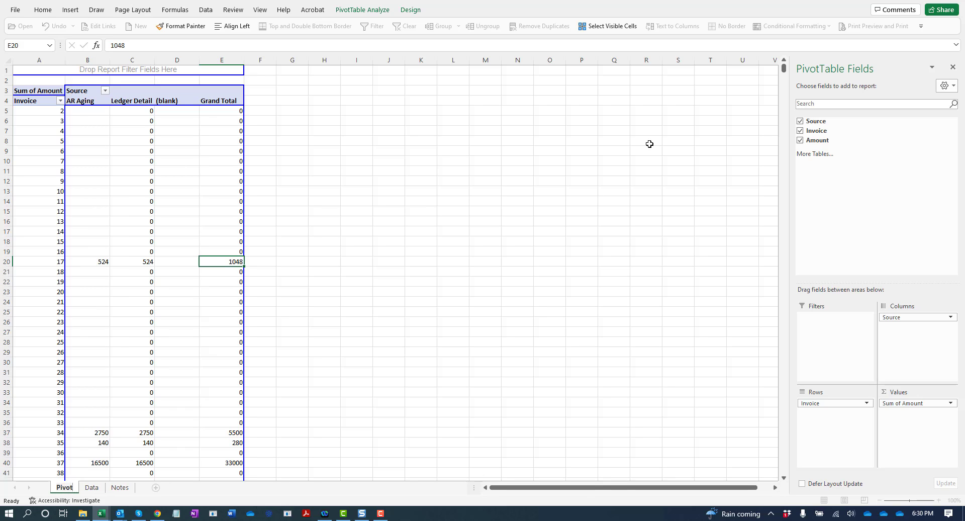
click(435, 272)
Step: Refresh the PivotTable and check the AR Aging and Ledger Detail amounts for invoice 17
click(211, 256)
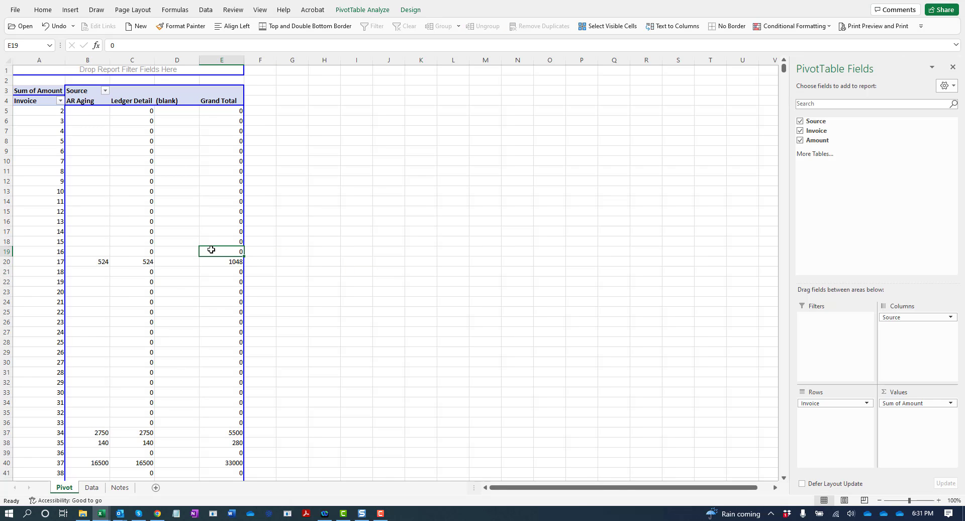
right_click(212, 250)
click(241, 301)
click(100, 260)
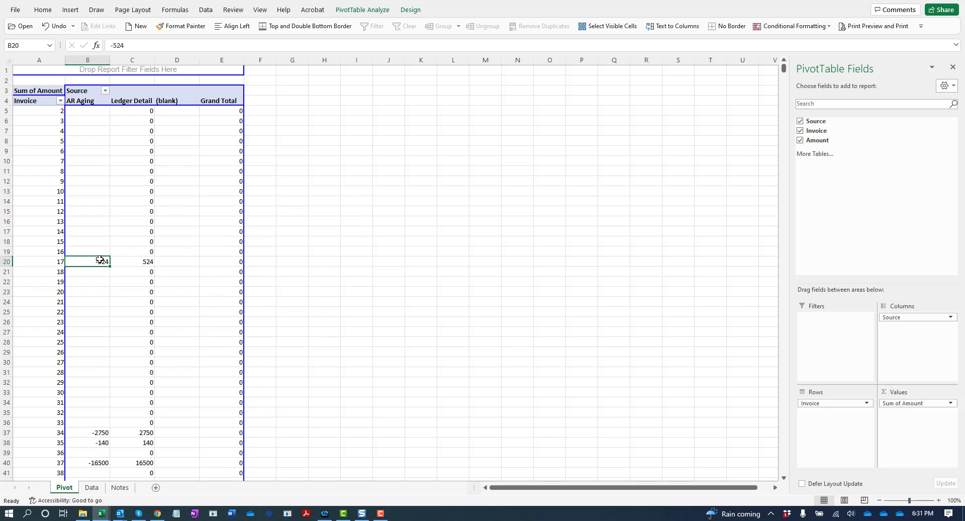
click(134, 262)
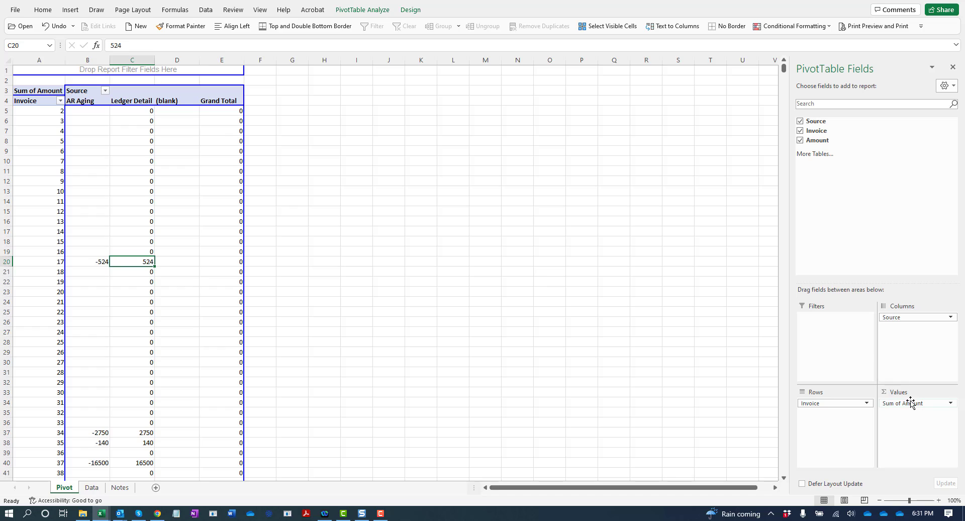
Step: Add filters to the PivotTable's header row from F4 and look at the Grand Total filter's values
click(264, 99)
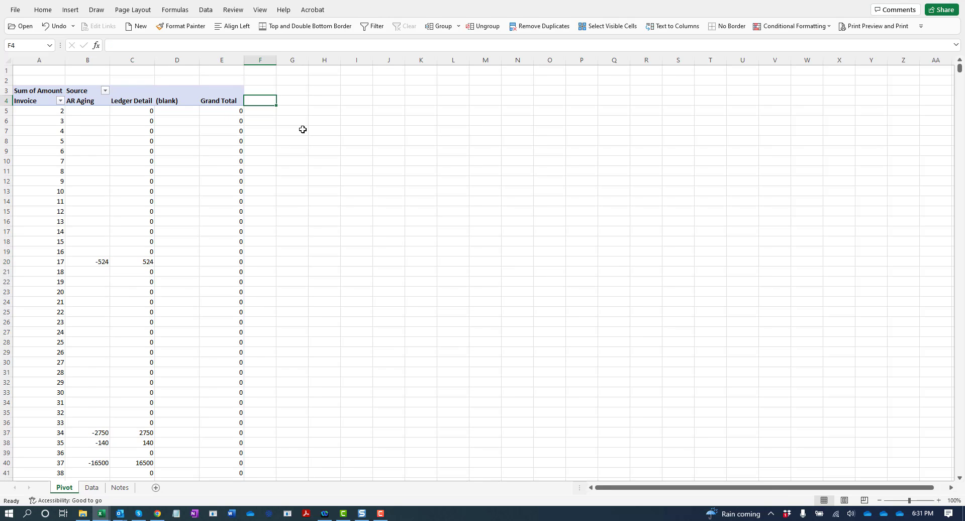
key(ctrl+shift+l)
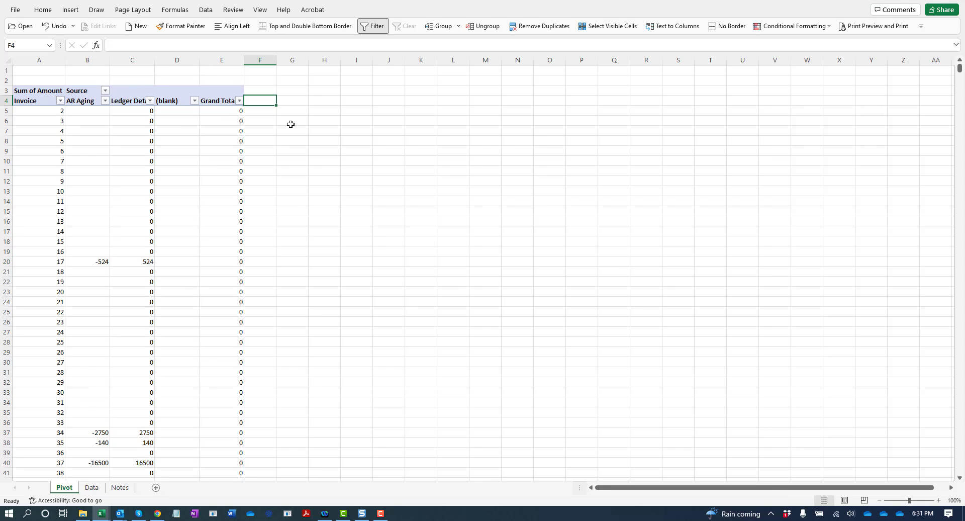
click(239, 100)
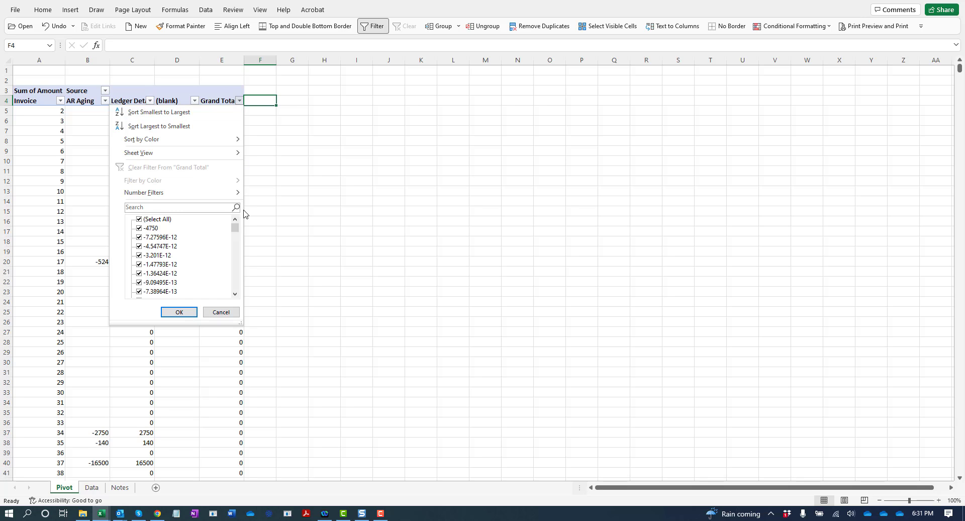
click(315, 252)
click(324, 181)
Step: Format the PivotTable's Sum of Amount values as Number with 2 decimals, thousands separators and red parenthesized negatives
click(228, 171)
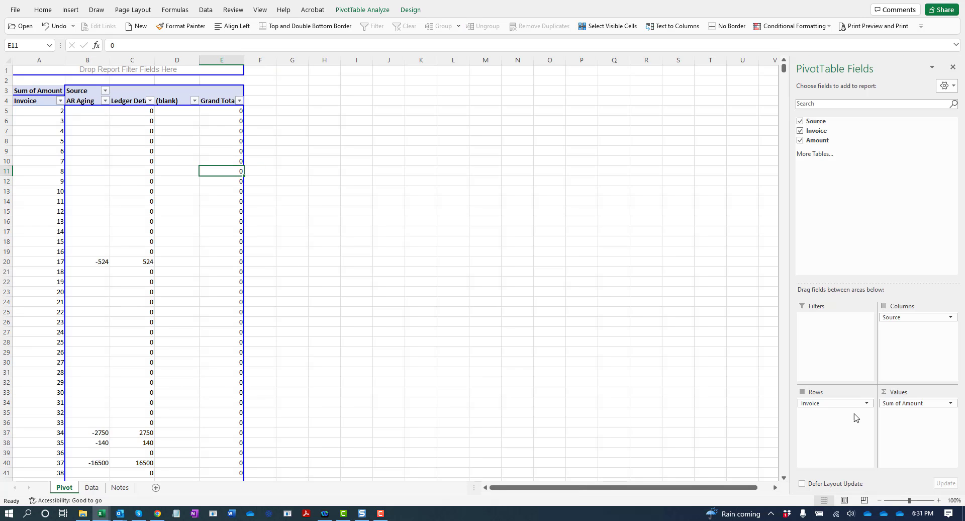
click(900, 403)
click(900, 394)
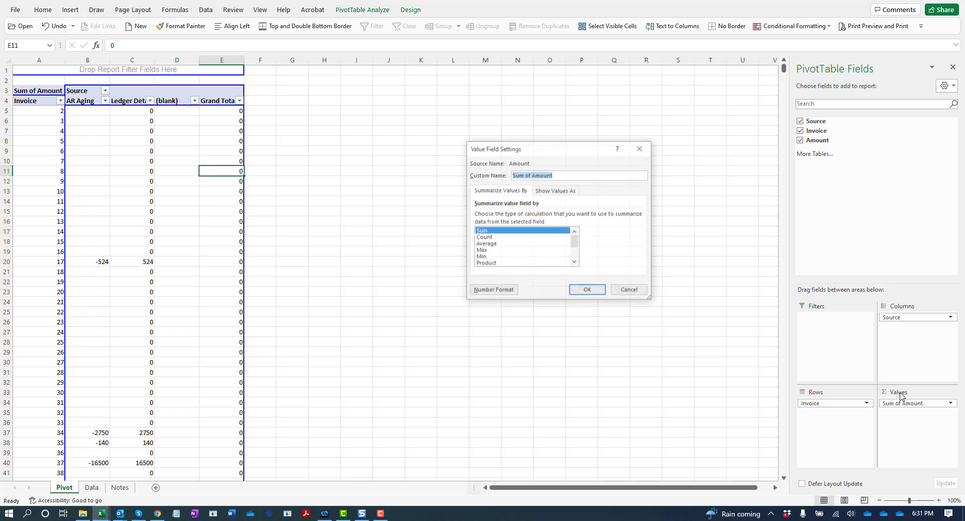
click(493, 290)
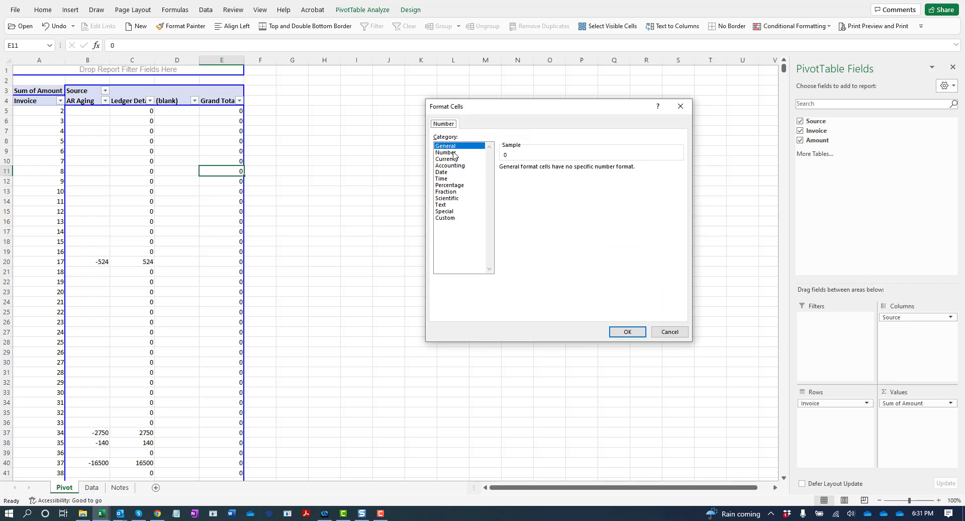
click(454, 152)
click(521, 218)
click(502, 180)
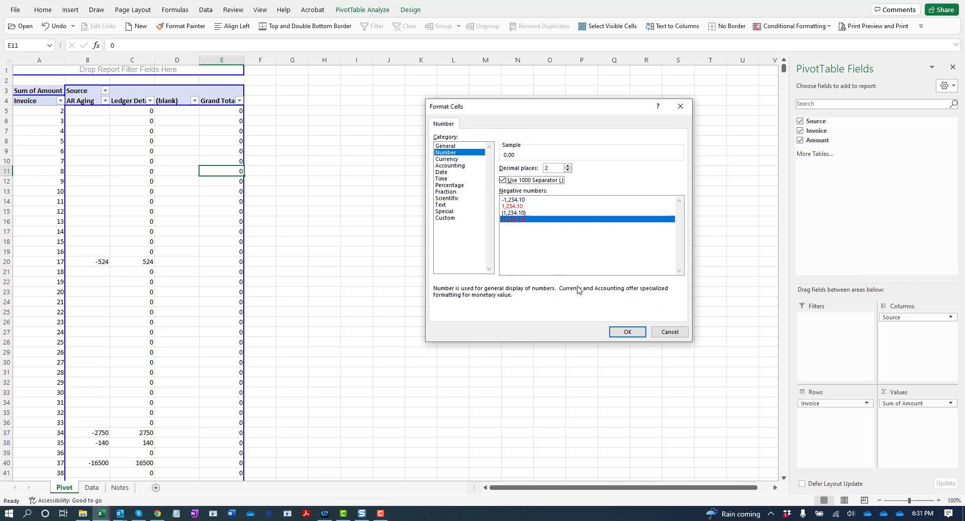
click(627, 333)
click(589, 293)
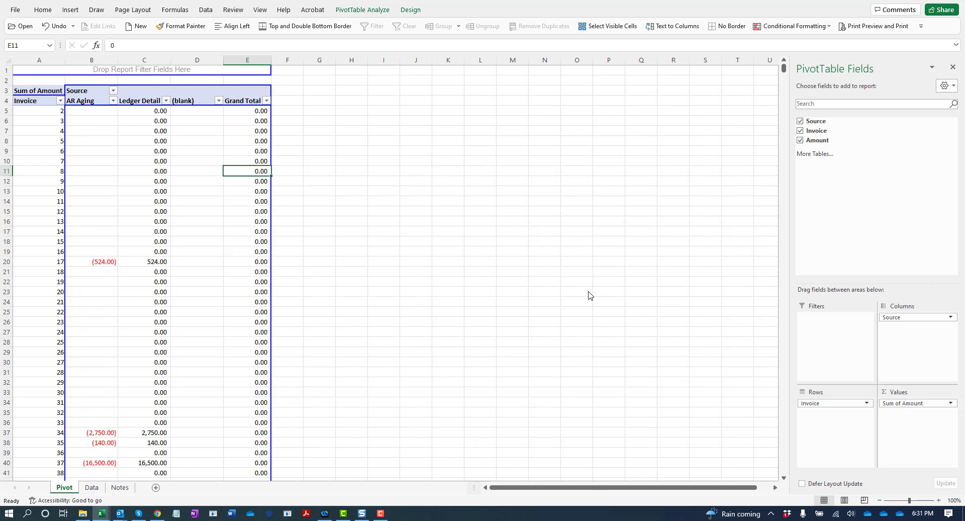
Step: Filter the Grand Total column to exclude (0.00), 0.00 and blank values
click(416, 211)
click(267, 101)
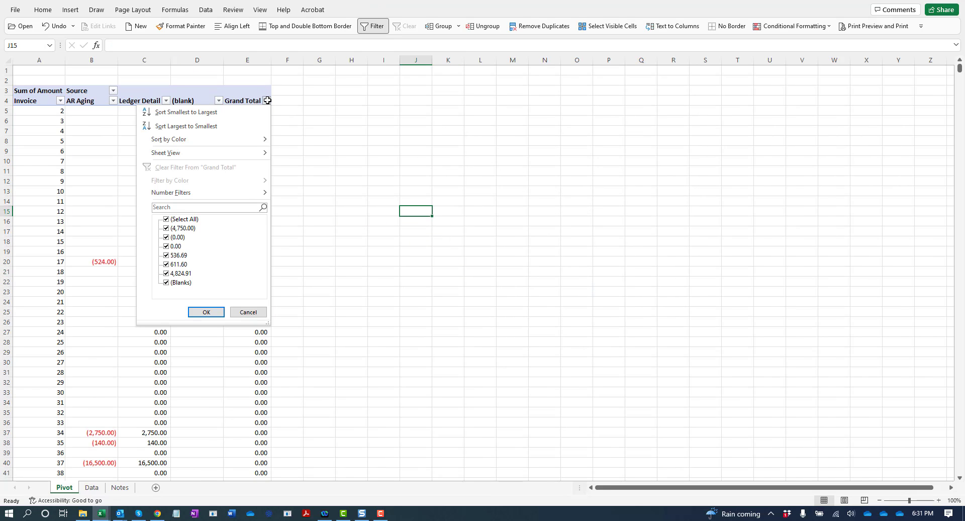
click(167, 238)
click(166, 247)
click(167, 282)
click(205, 312)
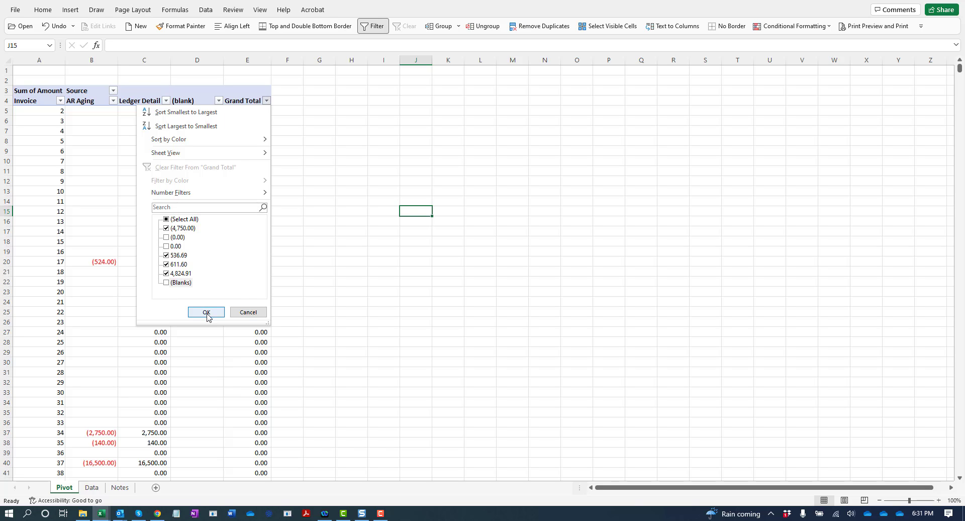
click(278, 238)
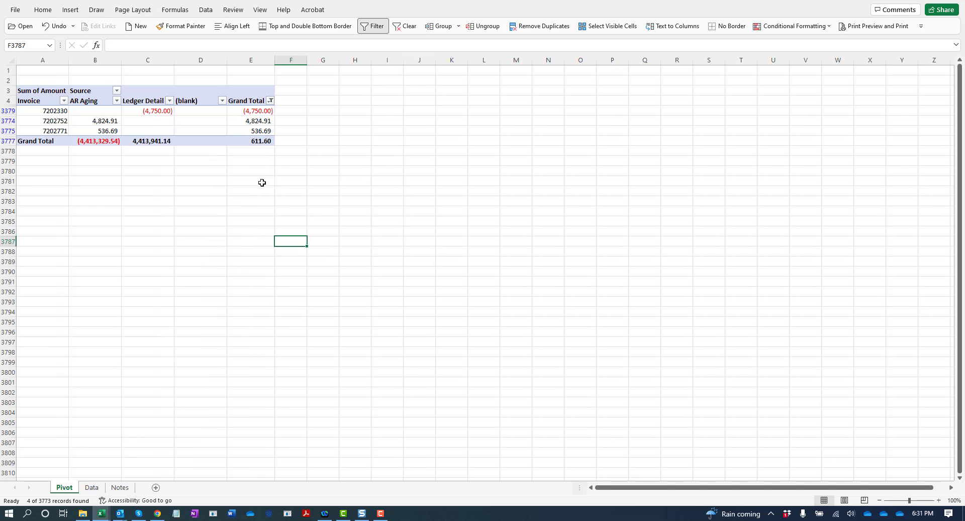
Step: Check the AR Aging and Ledger Detail amounts for the first filtered invoice, in row 3379
click(176, 169)
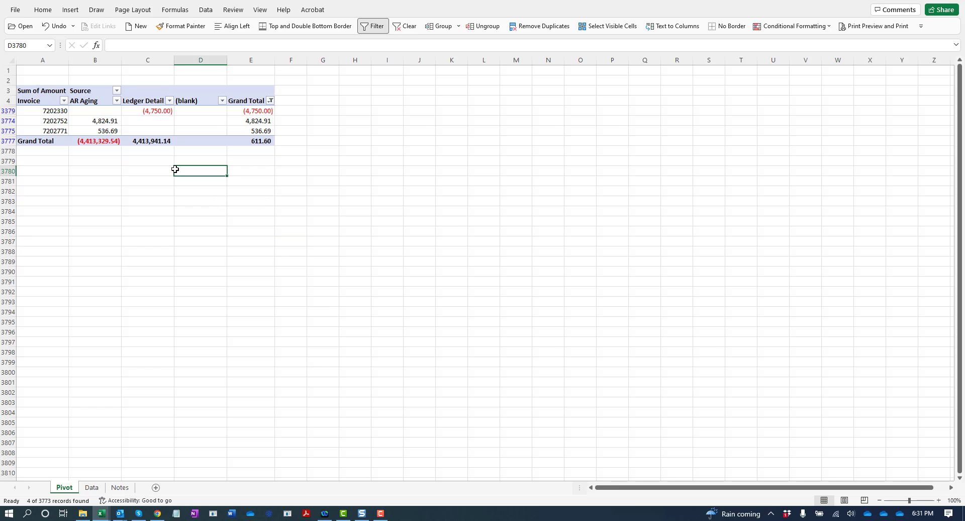
click(151, 169)
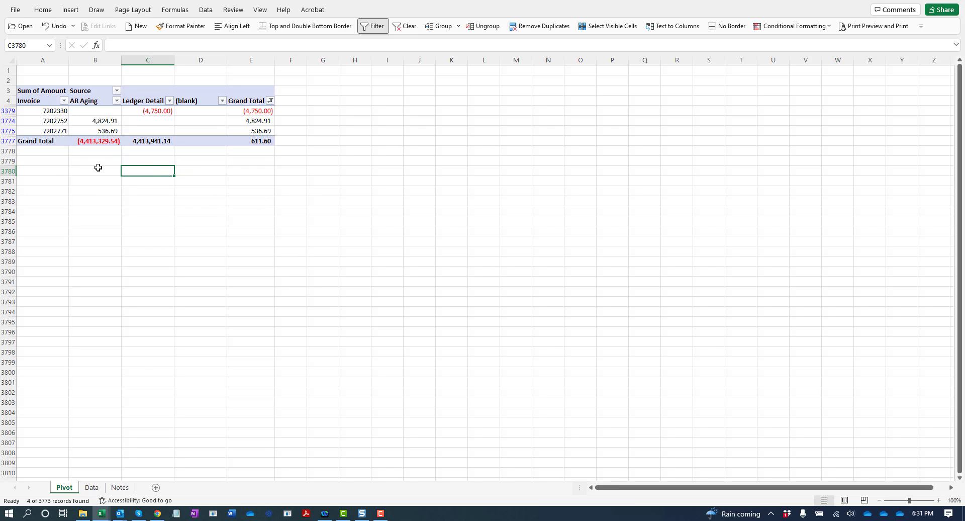
click(56, 111)
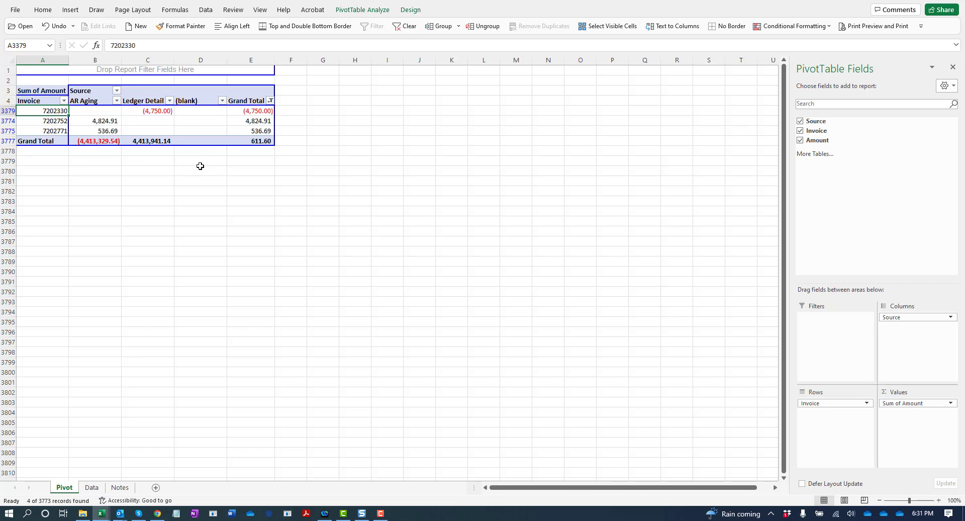
key(Right)
key(Right)
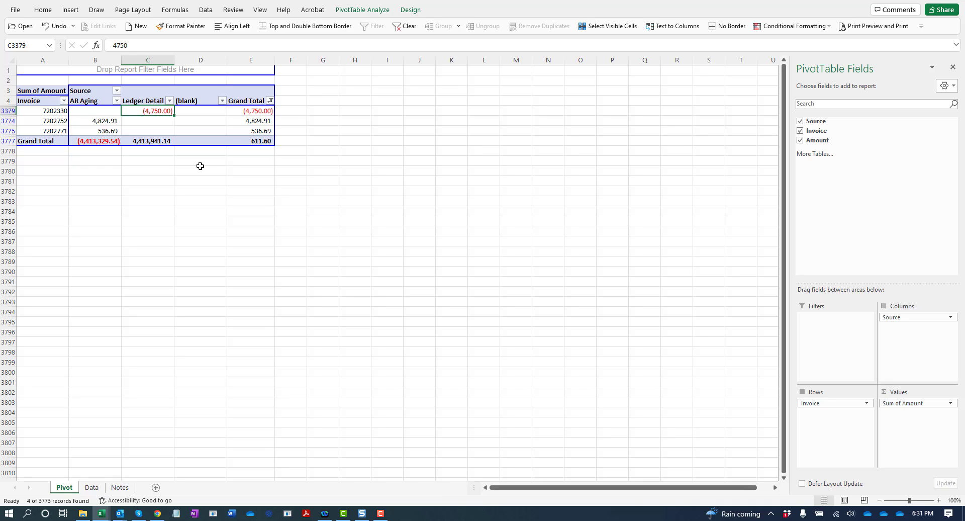
Step: Check the AR Aging and Ledger Detail amounts for the invoice in row 3774, and the overall variance in E3777
key(Left)
key(Down)
key(Left)
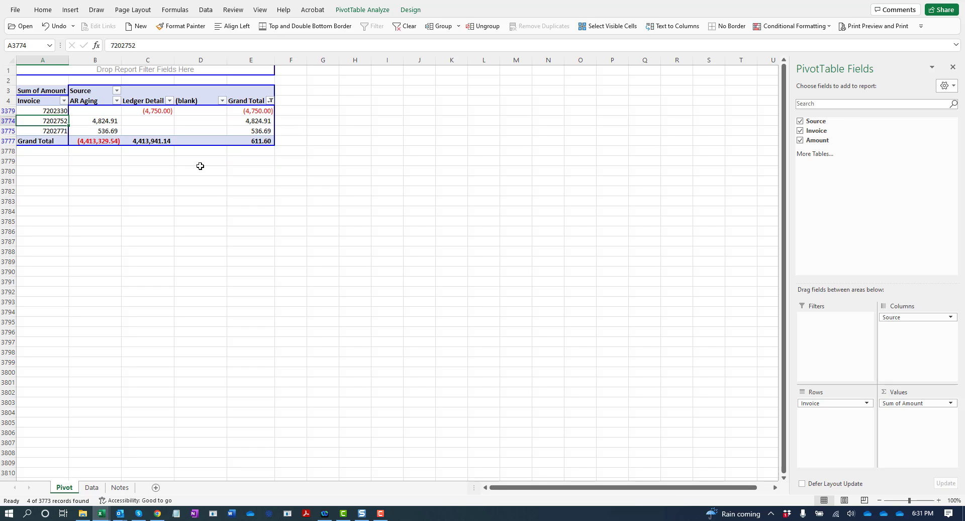
key(Right)
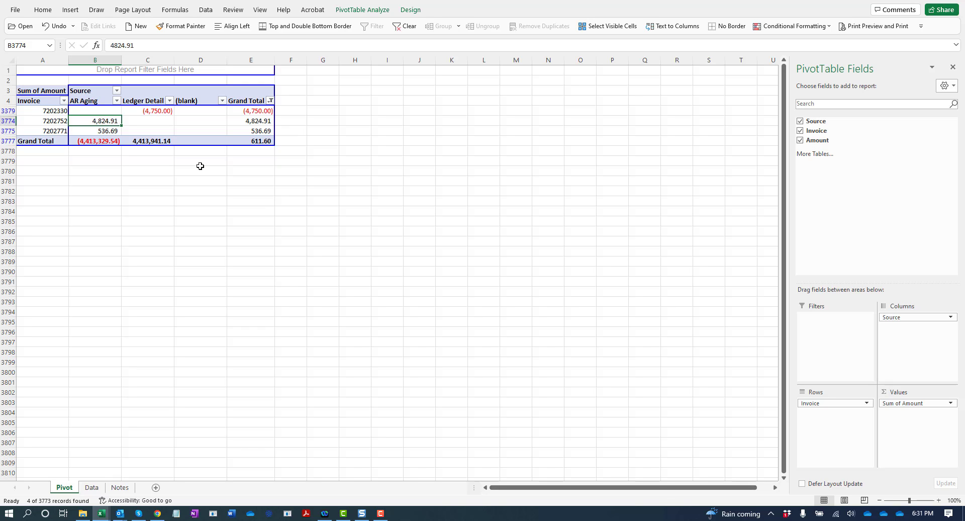
key(Right)
key(Down)
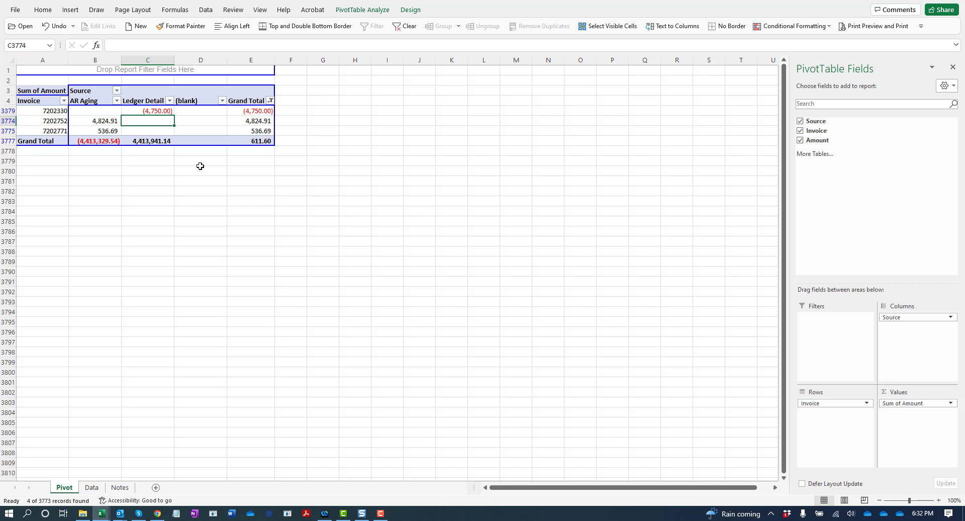
key(Right)
key(Right)
key(Down)
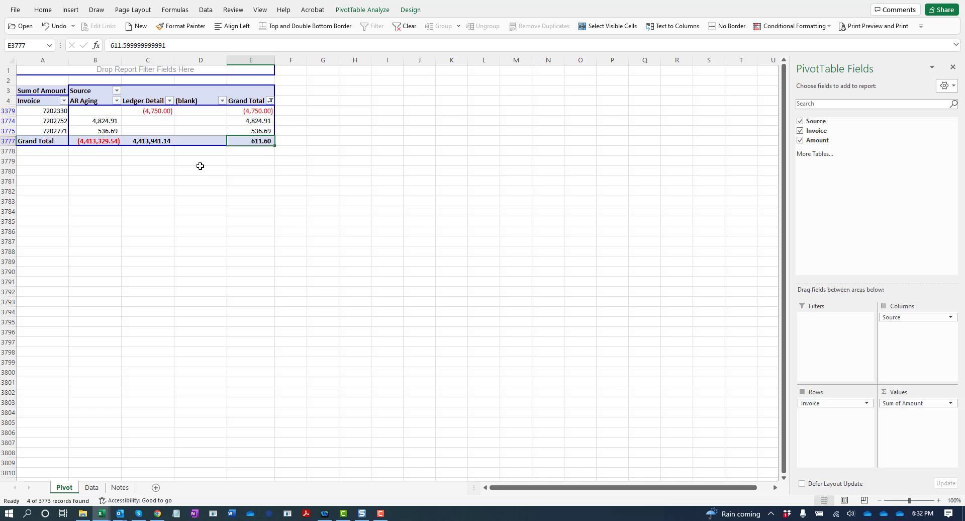
key(Left)
key(Left)
key(Left)
key(Left)
key(Up)
key(Up)
key(Up)
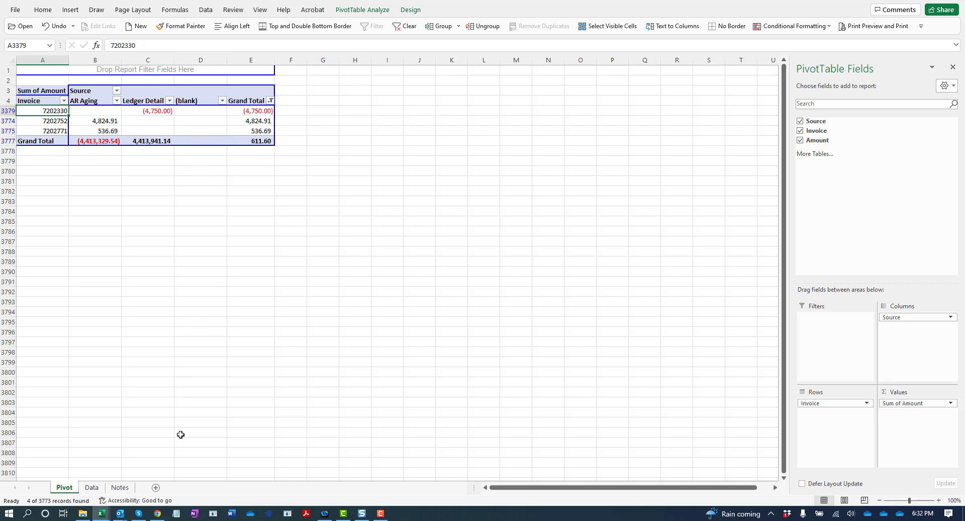
mouse_move(159, 512)
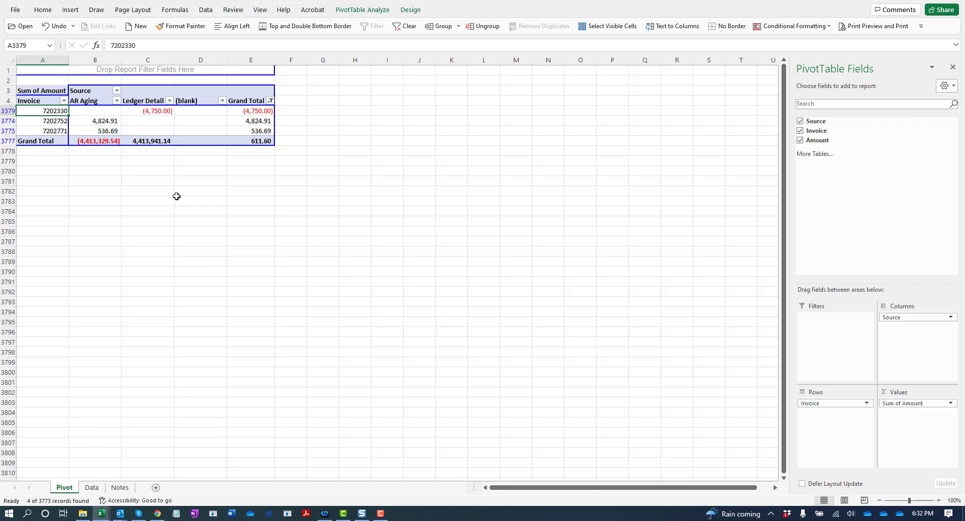
click(176, 196)
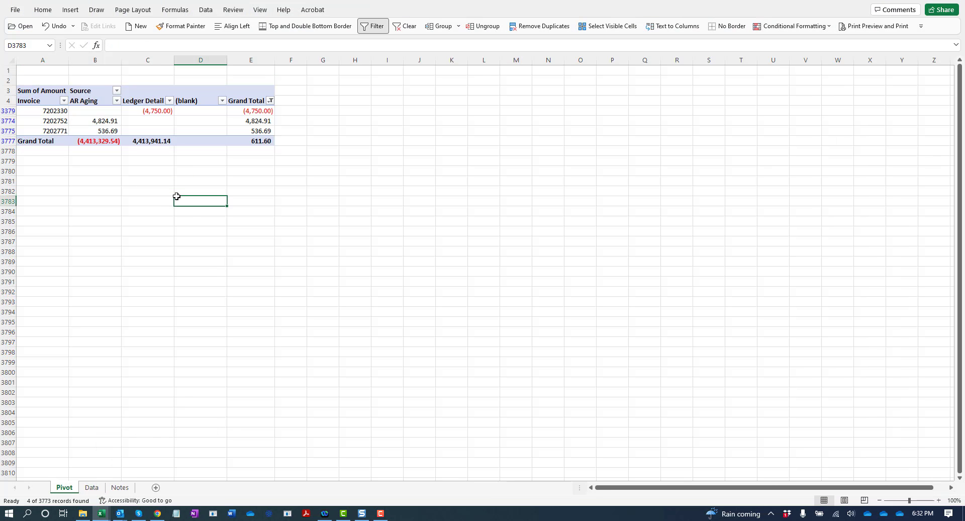
Step: Review the filtered invoice numbers and compare AR Aging with Ledger Detail for the invoice in row 3775
key(Left)
key(Left)
key(Left)
key(Up)
key(Up)
key(Up)
key(Up)
key(Up)
key(Up)
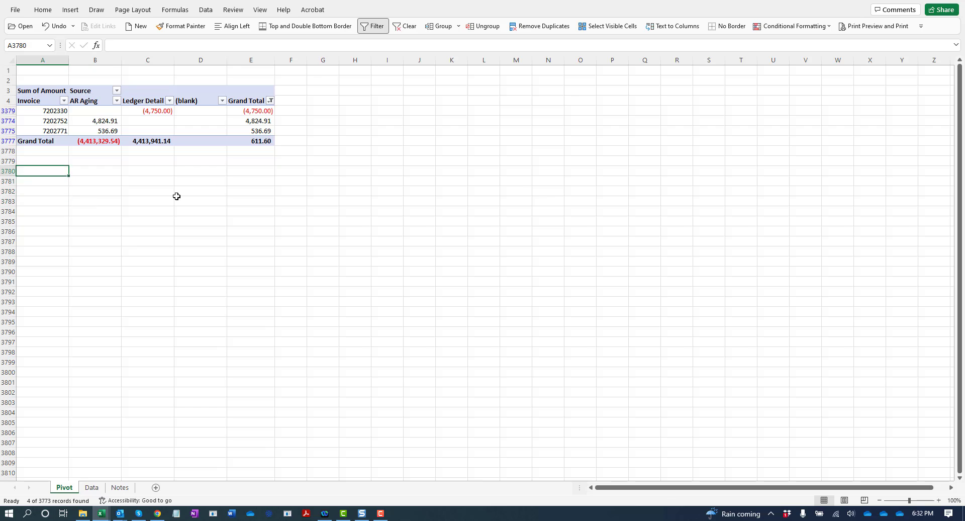
key(Up)
key(Up)
key(Up)
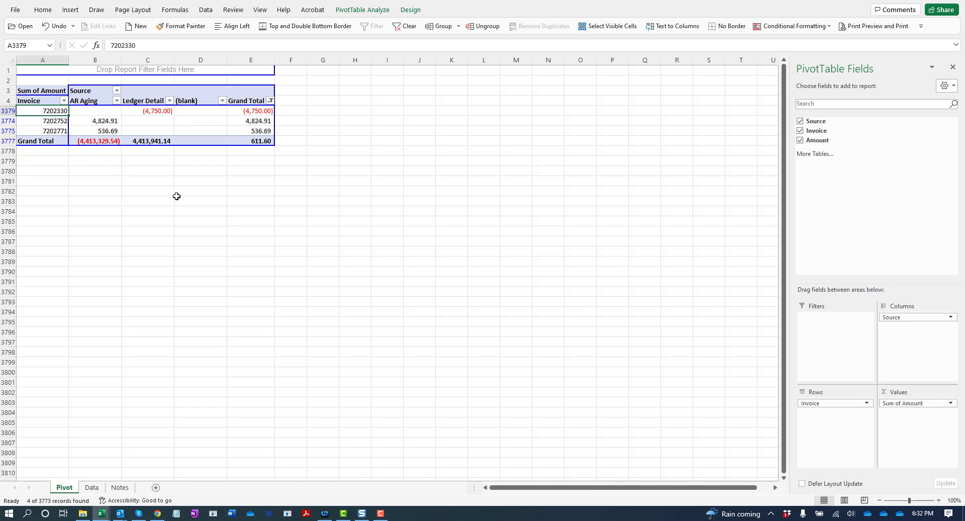
key(Down)
key(Down)
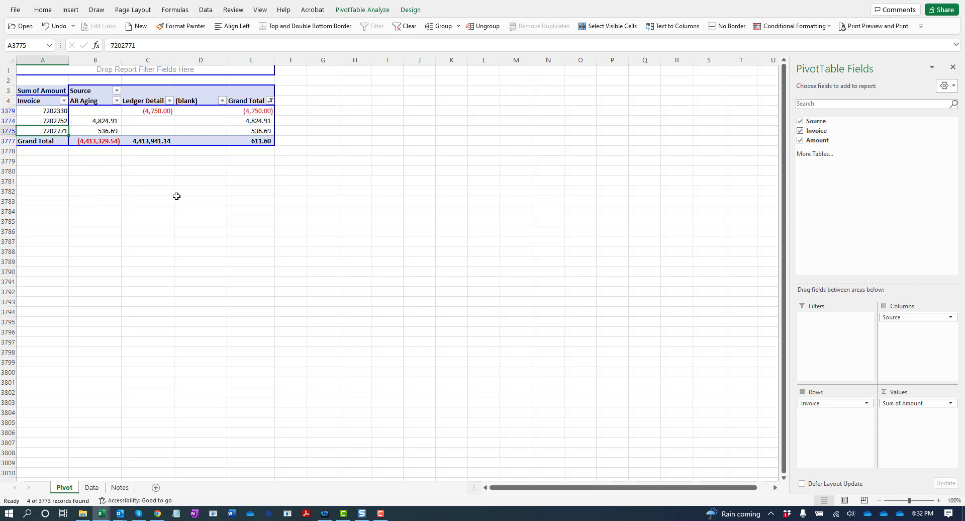
key(Right)
key(Right)
key(Left)
key(Right)
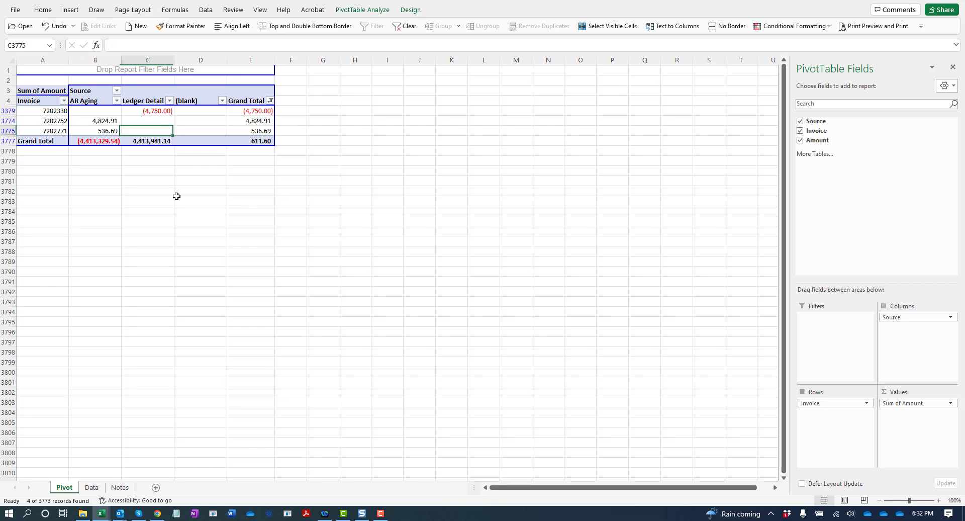
key(Left)
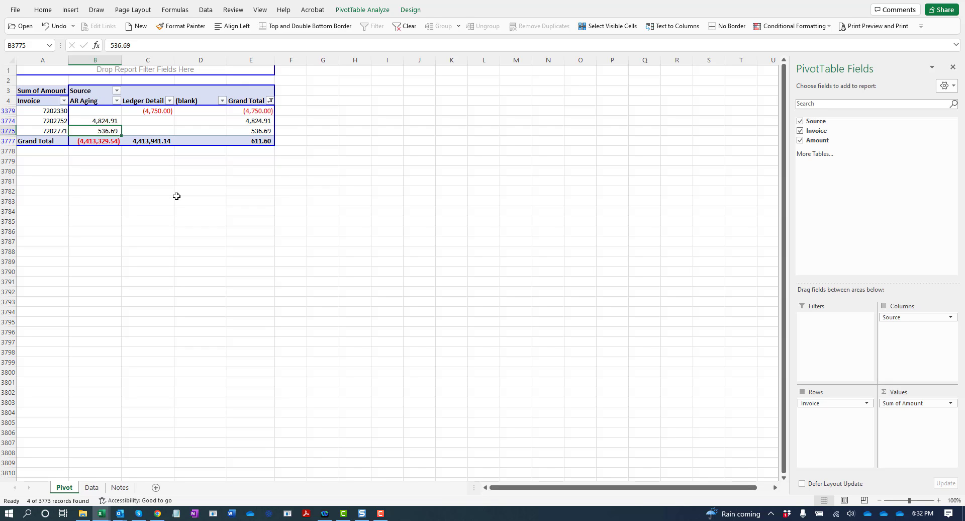
click(207, 215)
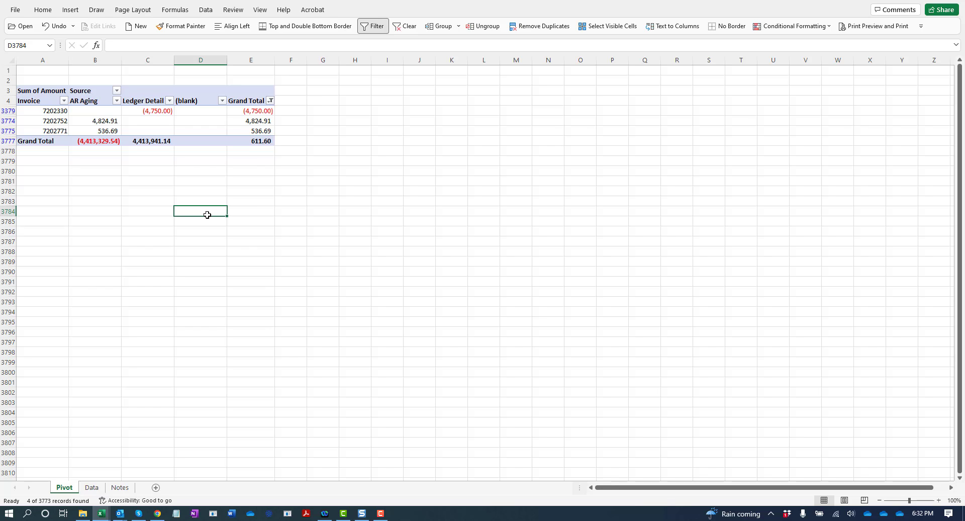
click(260, 200)
click(258, 157)
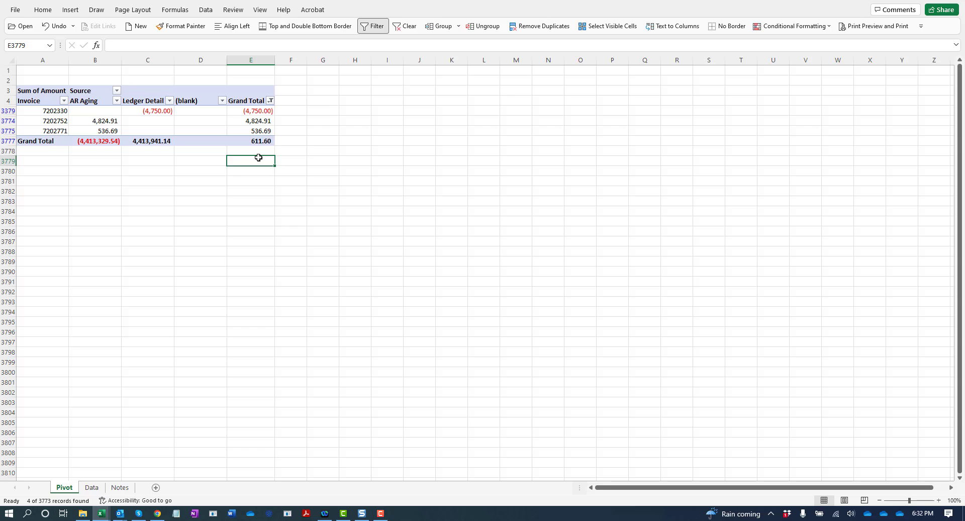
mouse_move(158, 513)
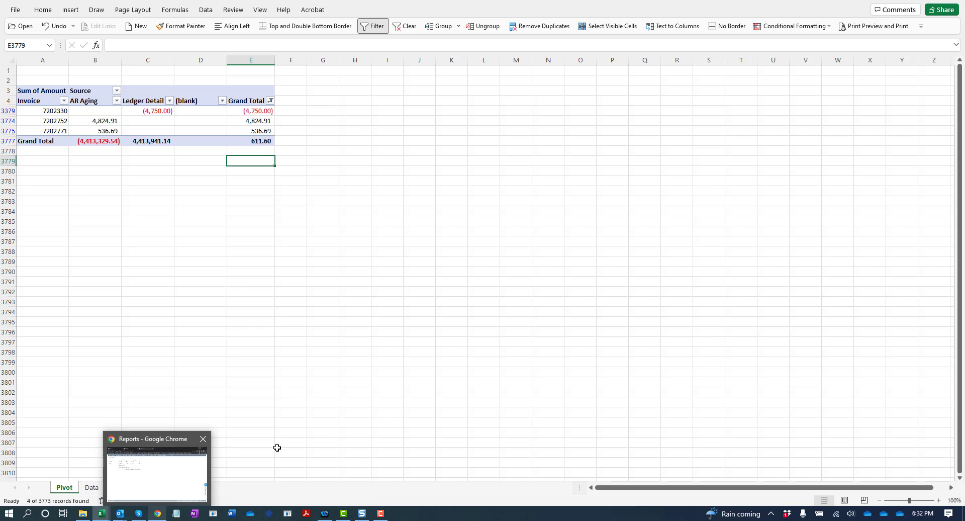
click(324, 342)
click(330, 299)
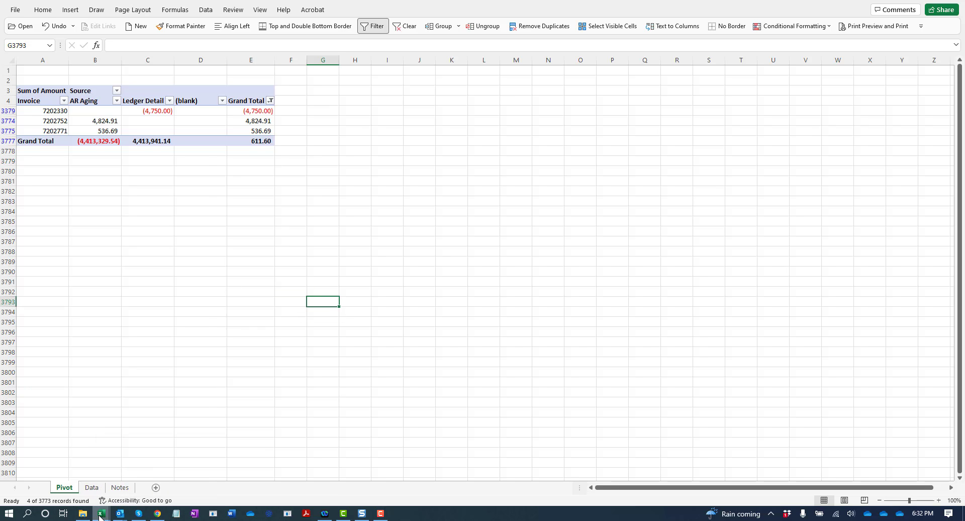
Step: Look over the source rows on the Data sheet and return to the filtered results on the Pivot sheet
click(92, 489)
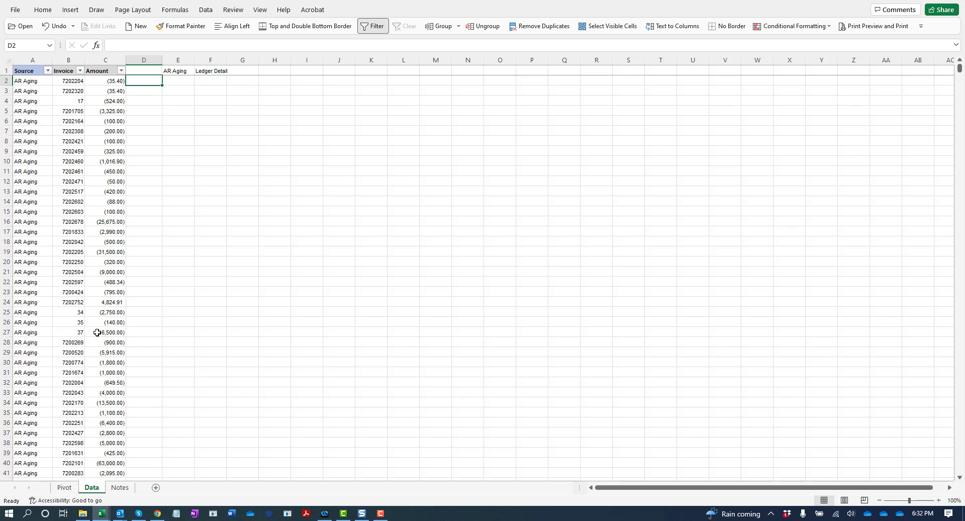
click(65, 488)
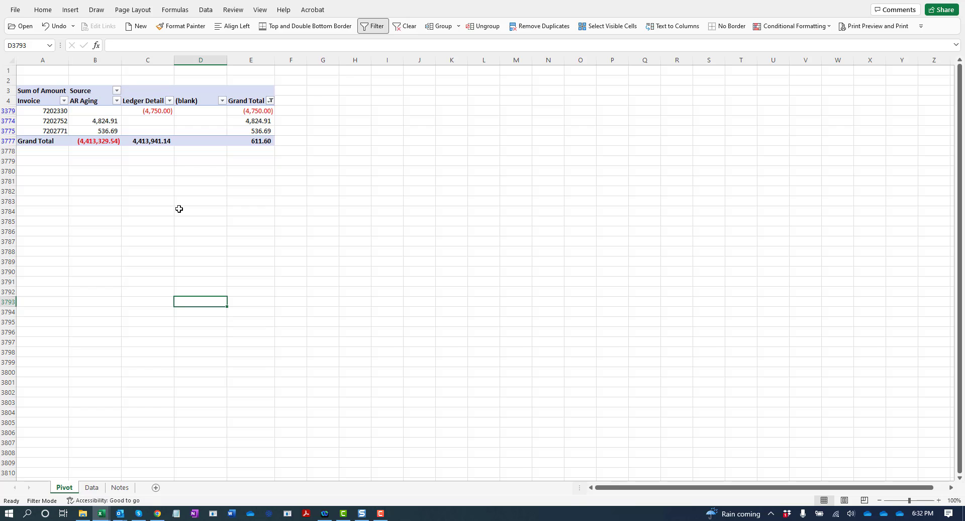
click(283, 201)
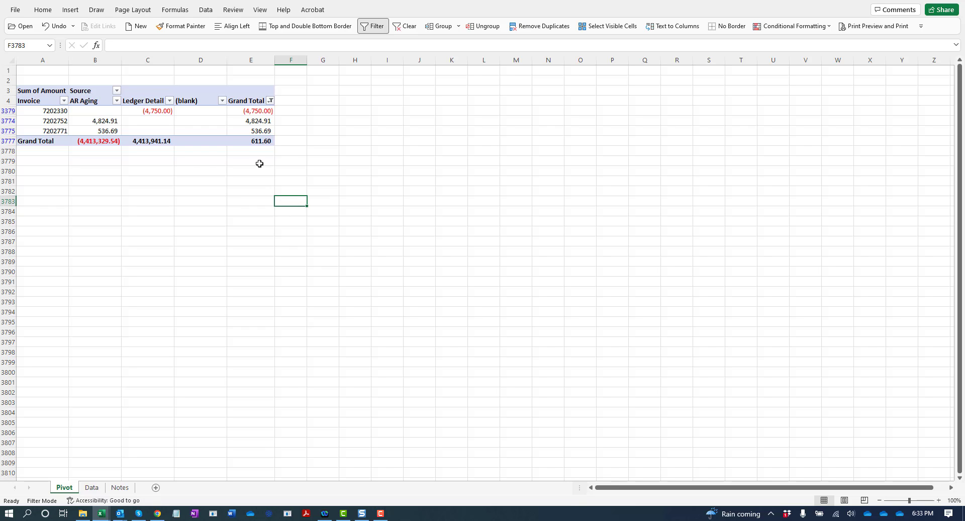
drag(259, 163, 261, 257)
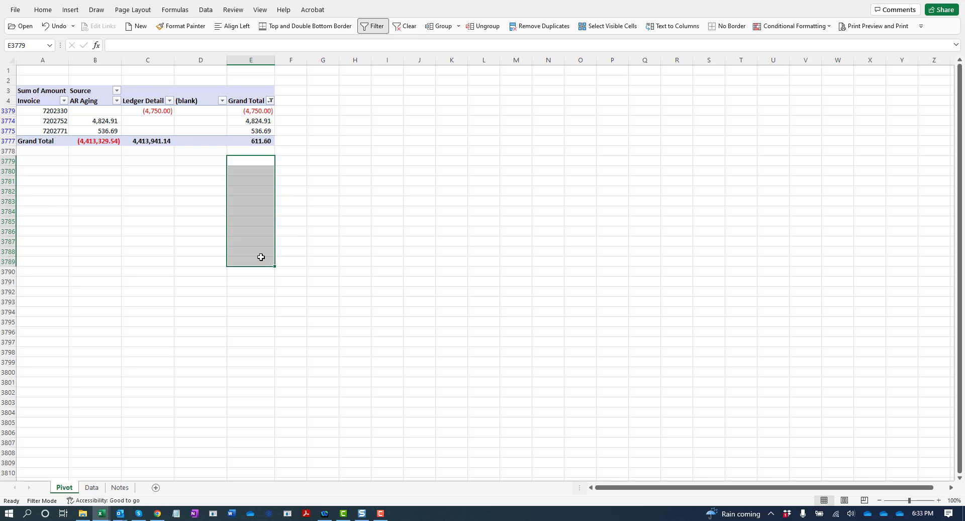